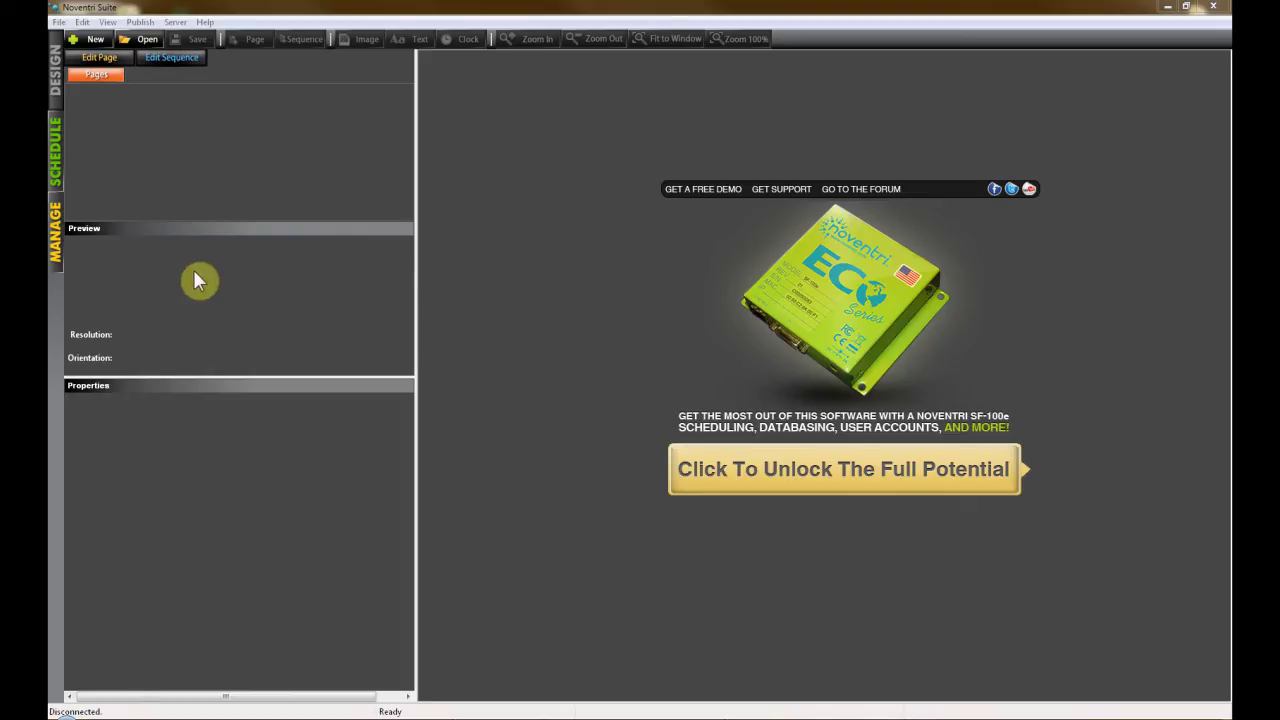
# Step: Switch to the Schedule view and log in to the local Noventri server as Admin
pyautogui.click(56, 155)
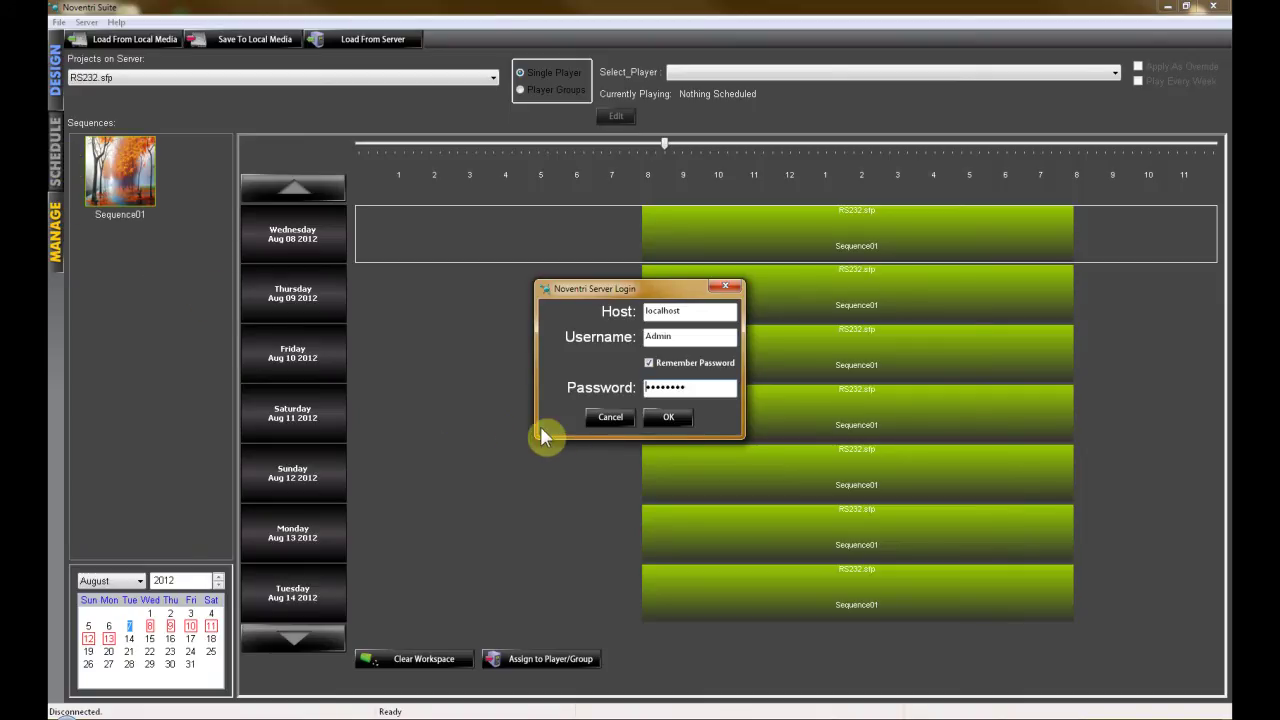
pyautogui.click(662, 424)
# Step: Add a command marker at the start of Wednesday's Sequence01 entry and bring up its options
pyautogui.rightClick(641, 234)
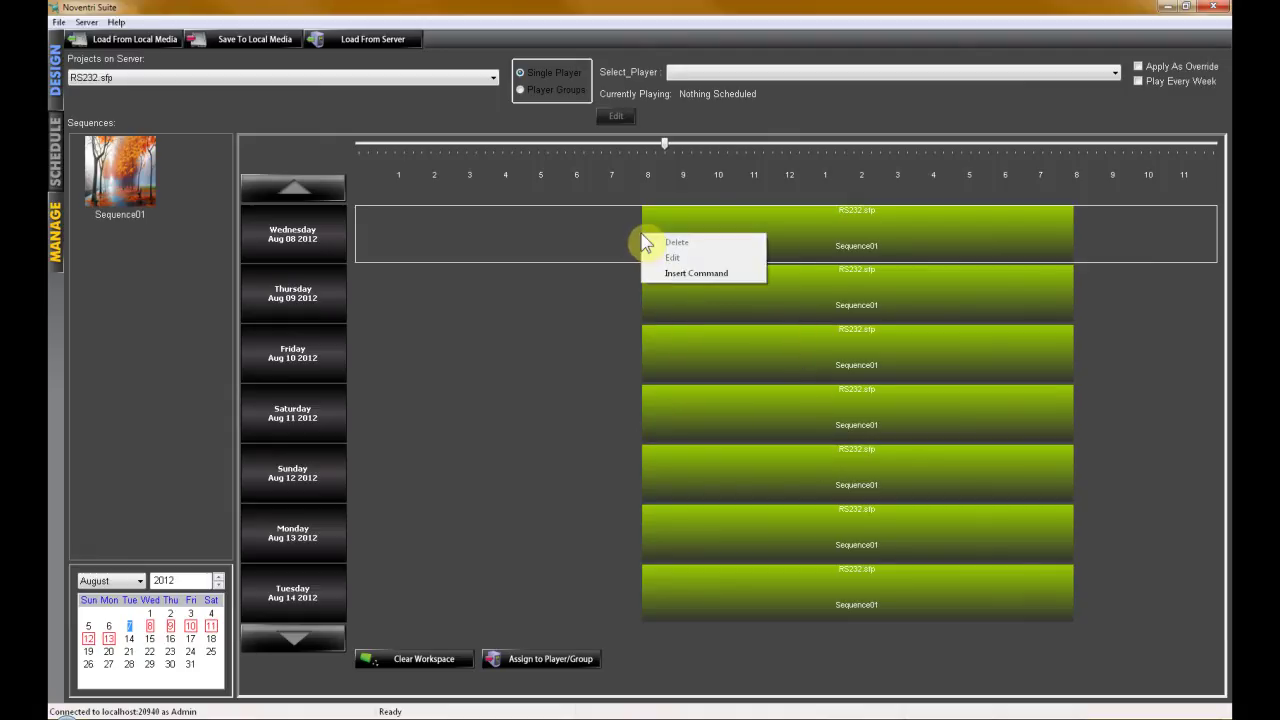
pyautogui.click(674, 276)
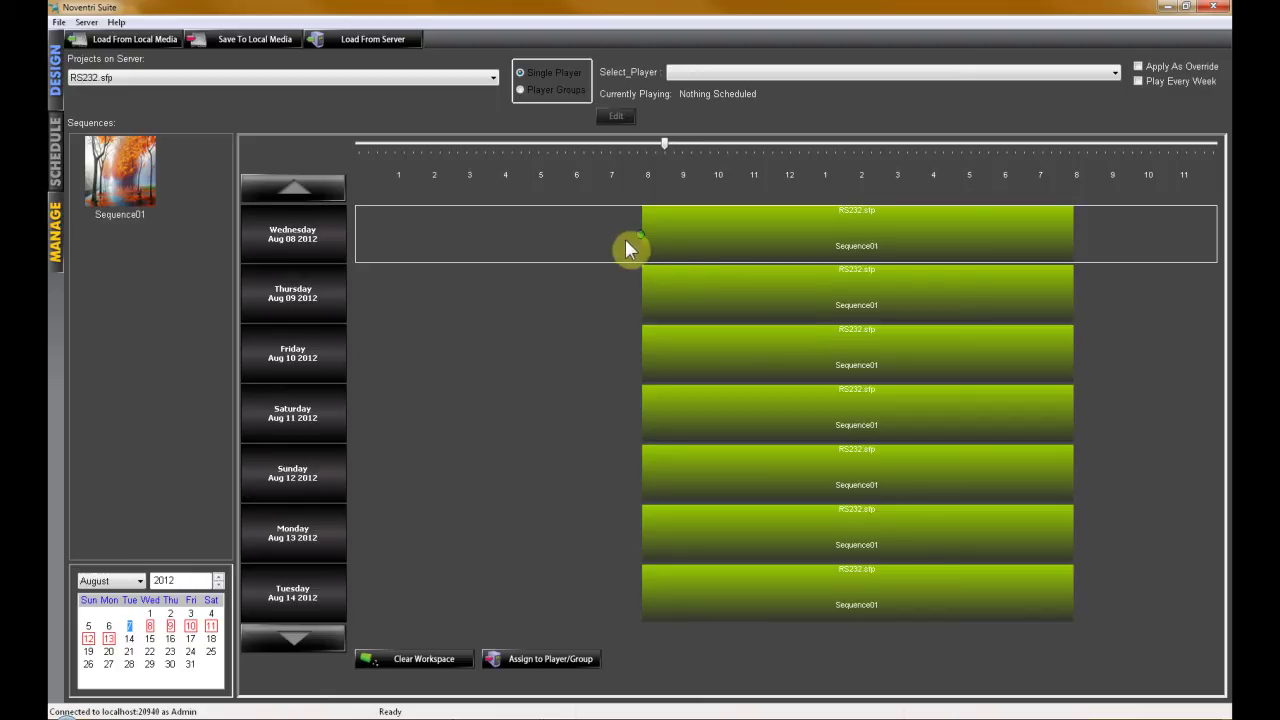
pyautogui.rightClick(641, 243)
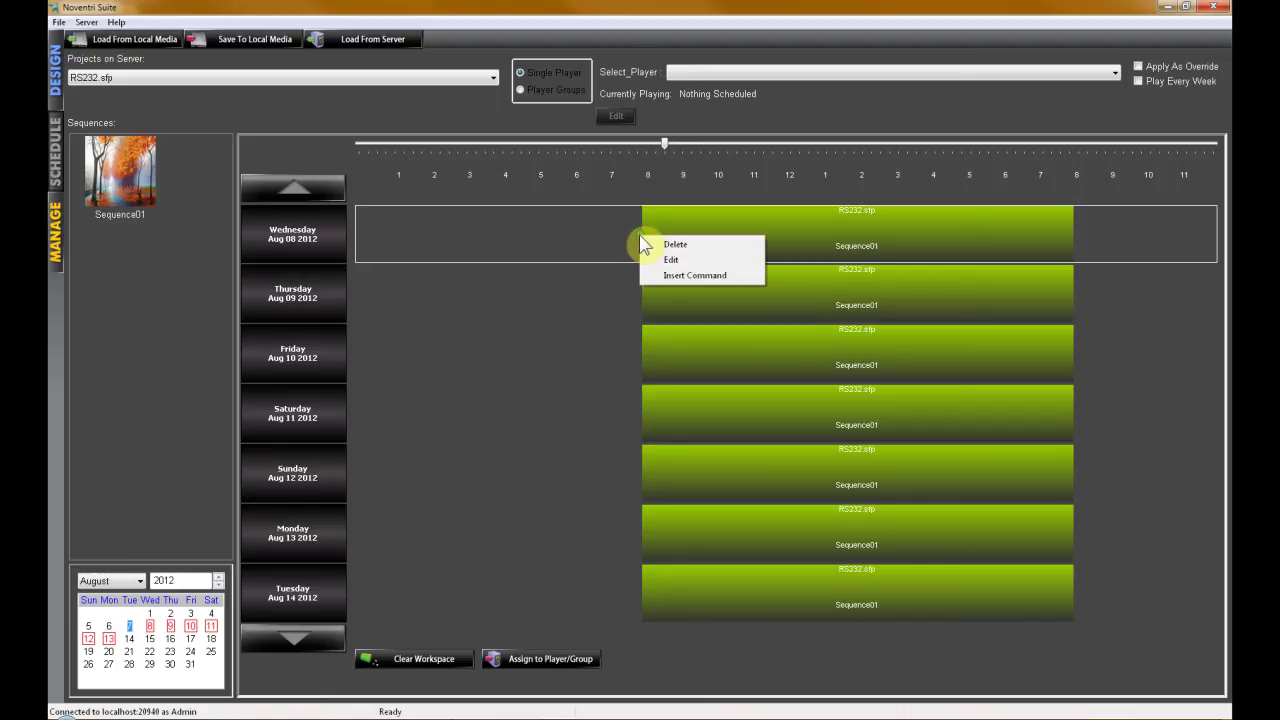
# Step: Edit the new command's entry (8/7/2012, 7:56:51) and check the Device list without choosing one
pyautogui.click(687, 259)
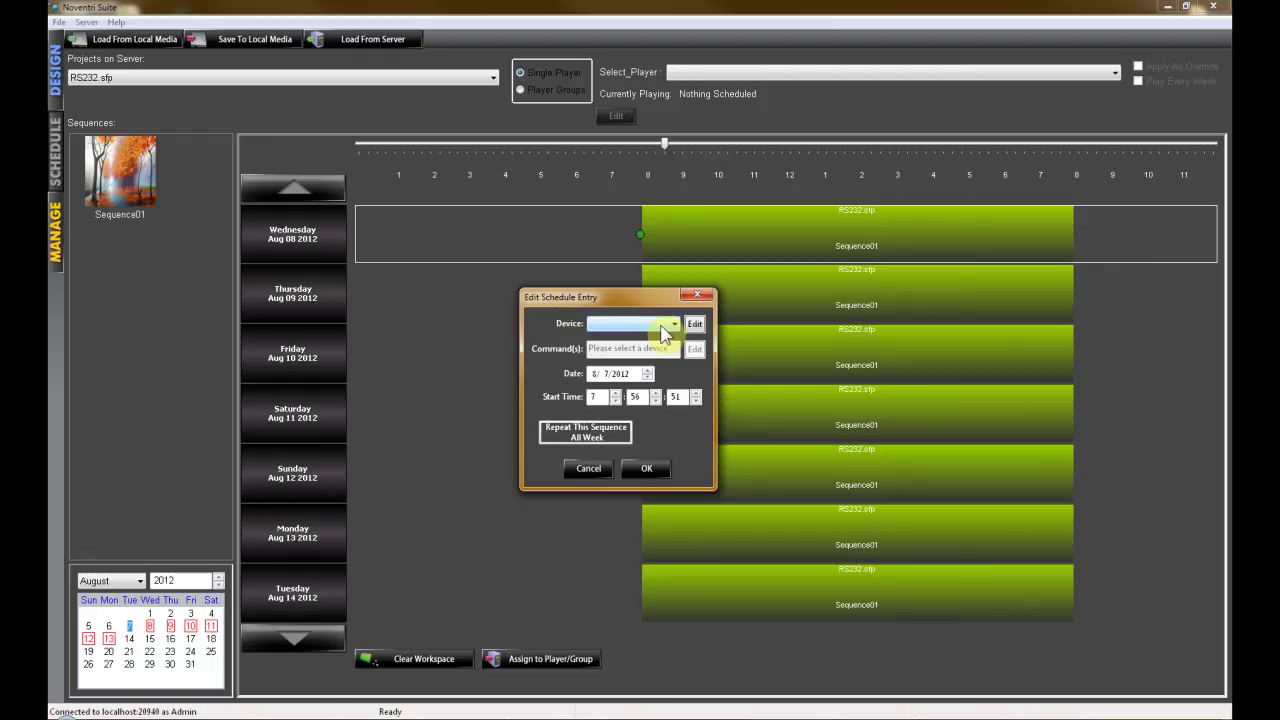
pyautogui.click(662, 333)
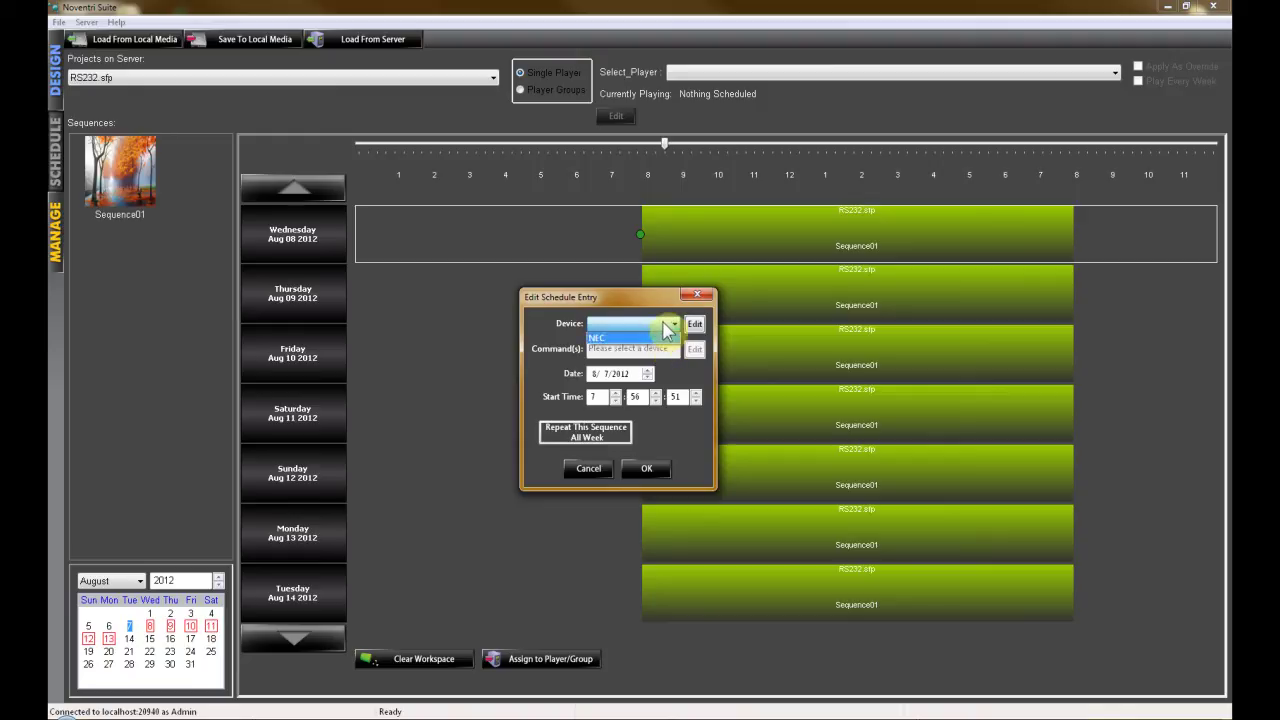
pyautogui.click(668, 333)
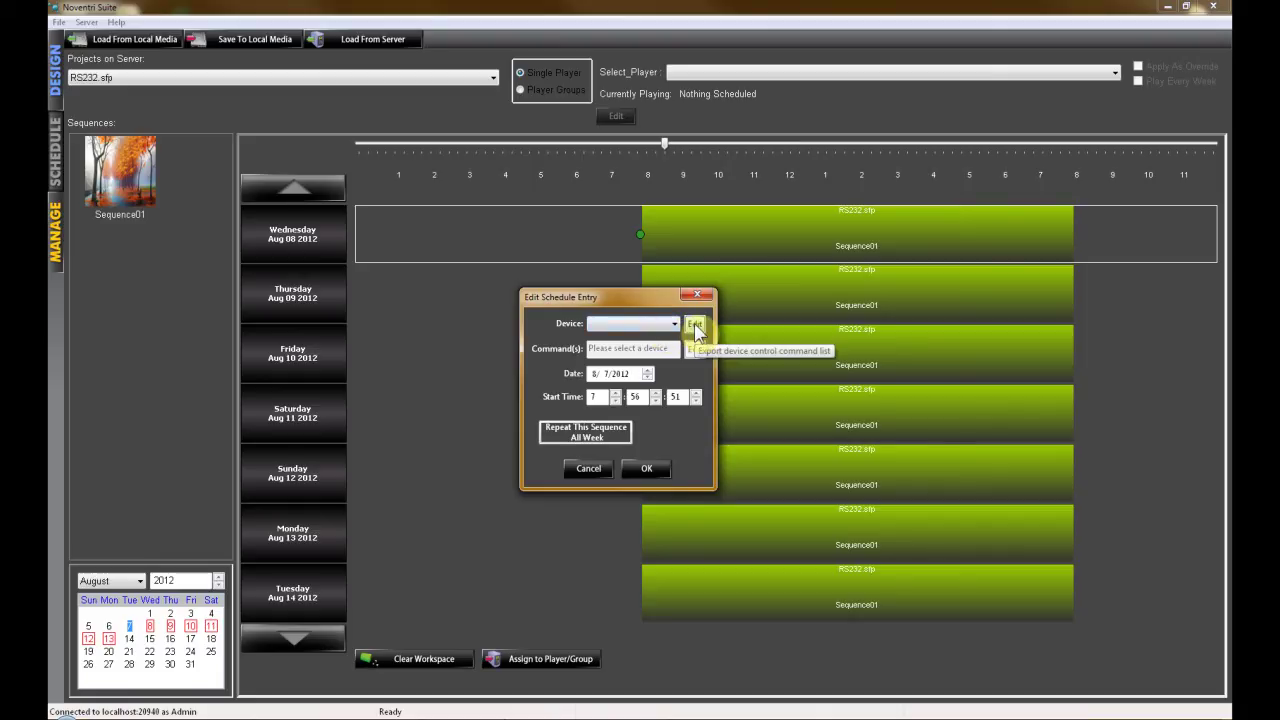
# Step: Launch the Serial Device Editor from the Edit button beside the Device dropdown
pyautogui.click(694, 326)
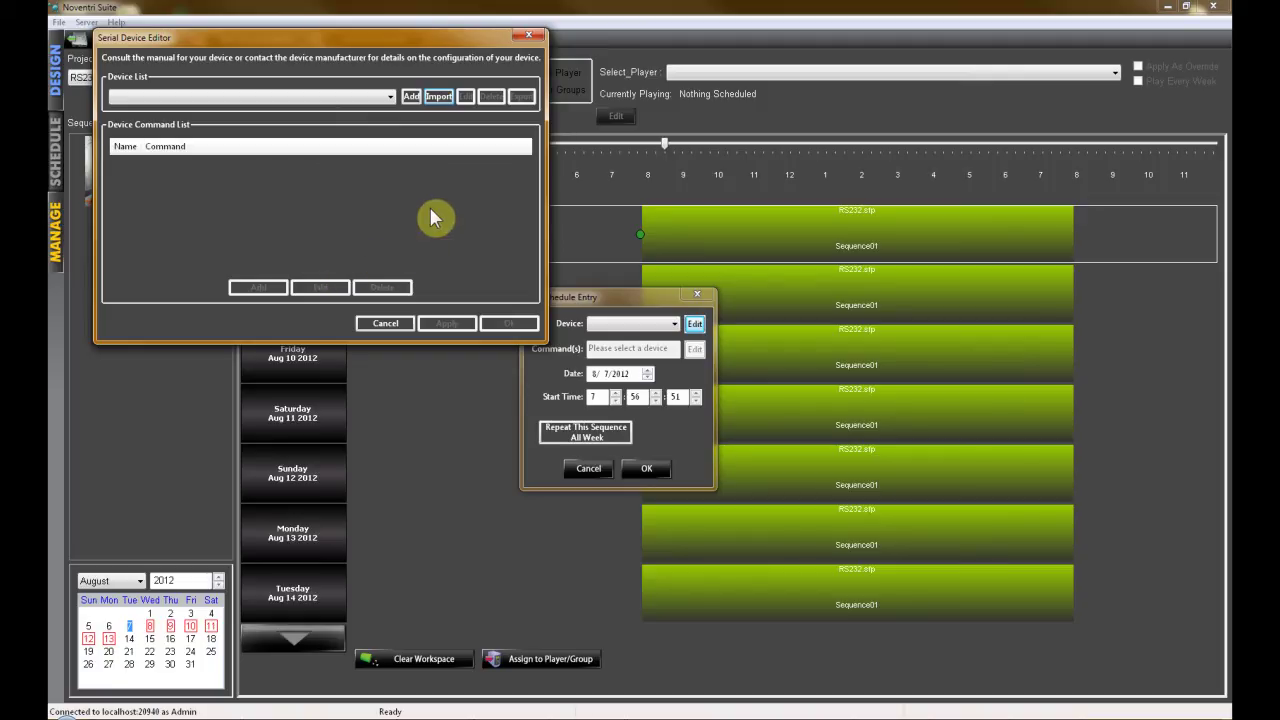
# Step: Start an import and select LG.scl on the SYSTEM (C:) drive
pyautogui.click(439, 99)
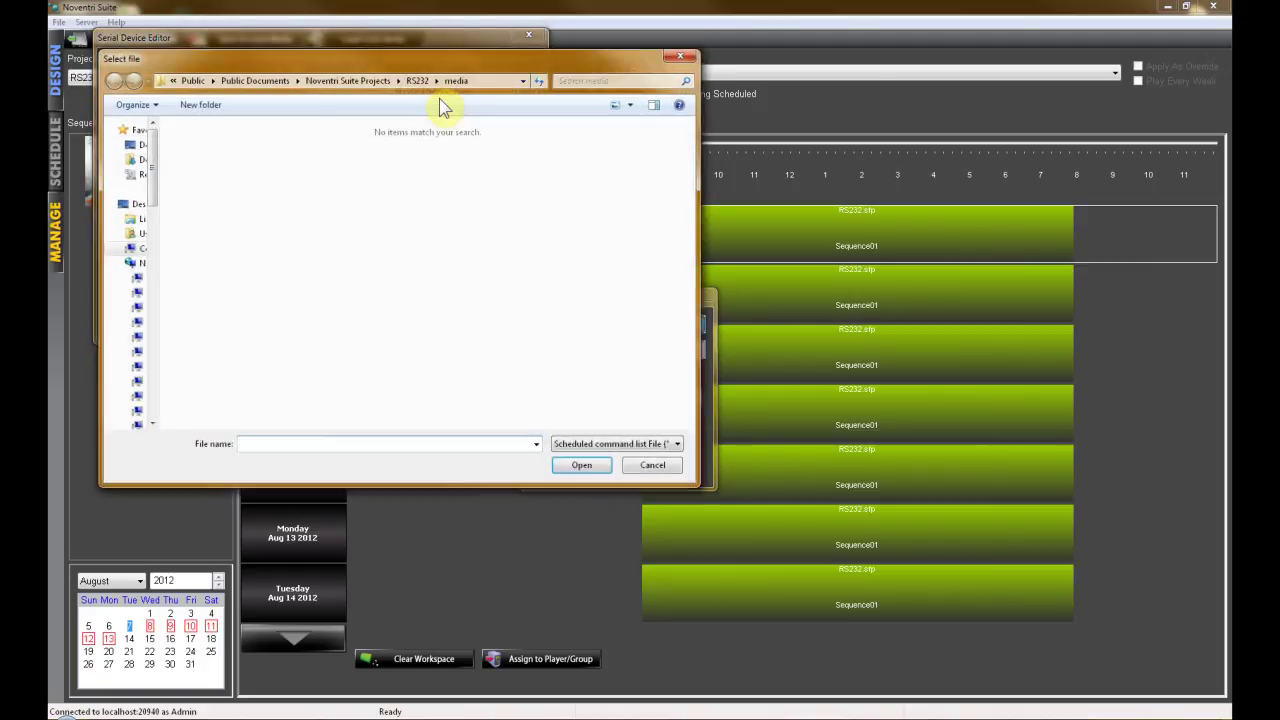
pyautogui.click(139, 255)
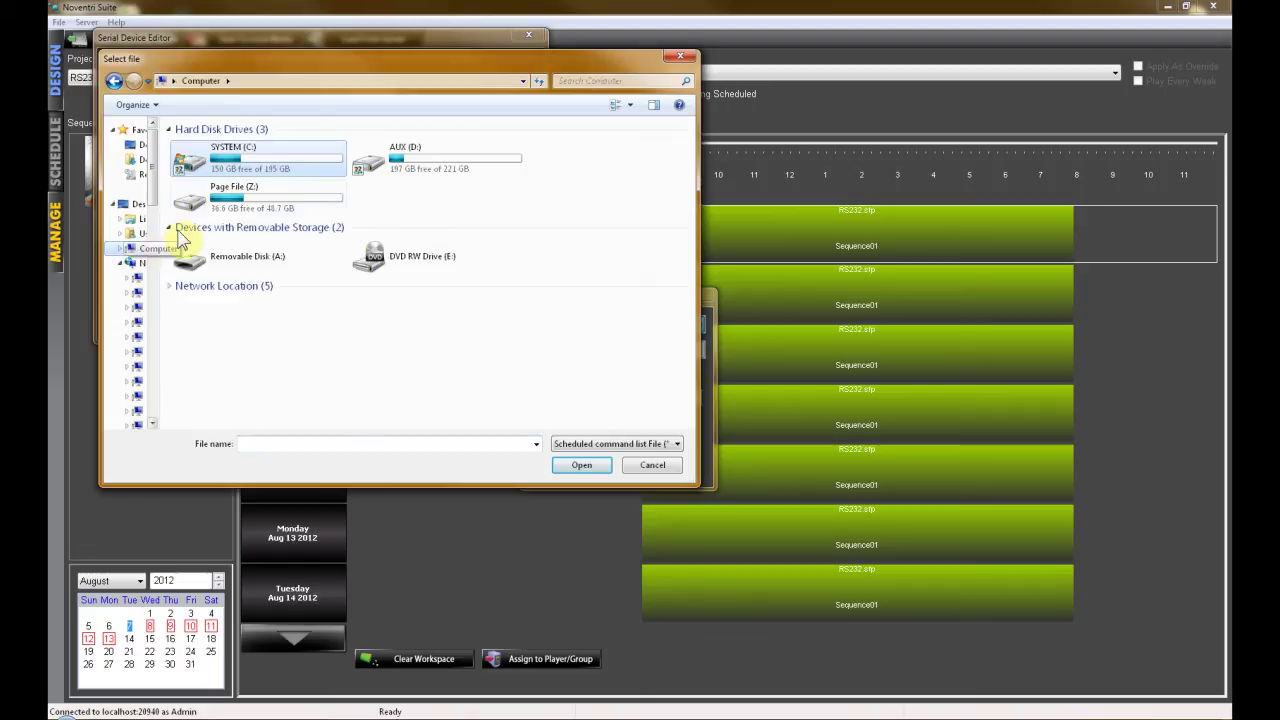
pyautogui.doubleClick(238, 157)
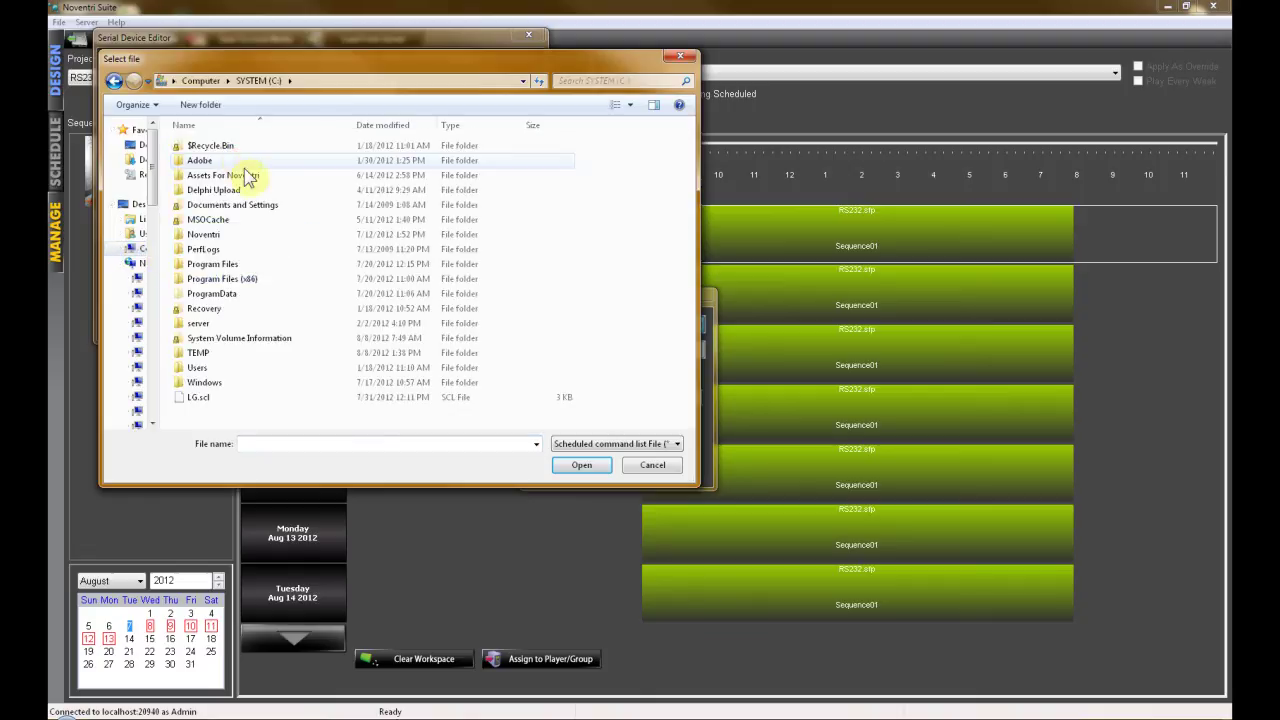
pyautogui.click(199, 401)
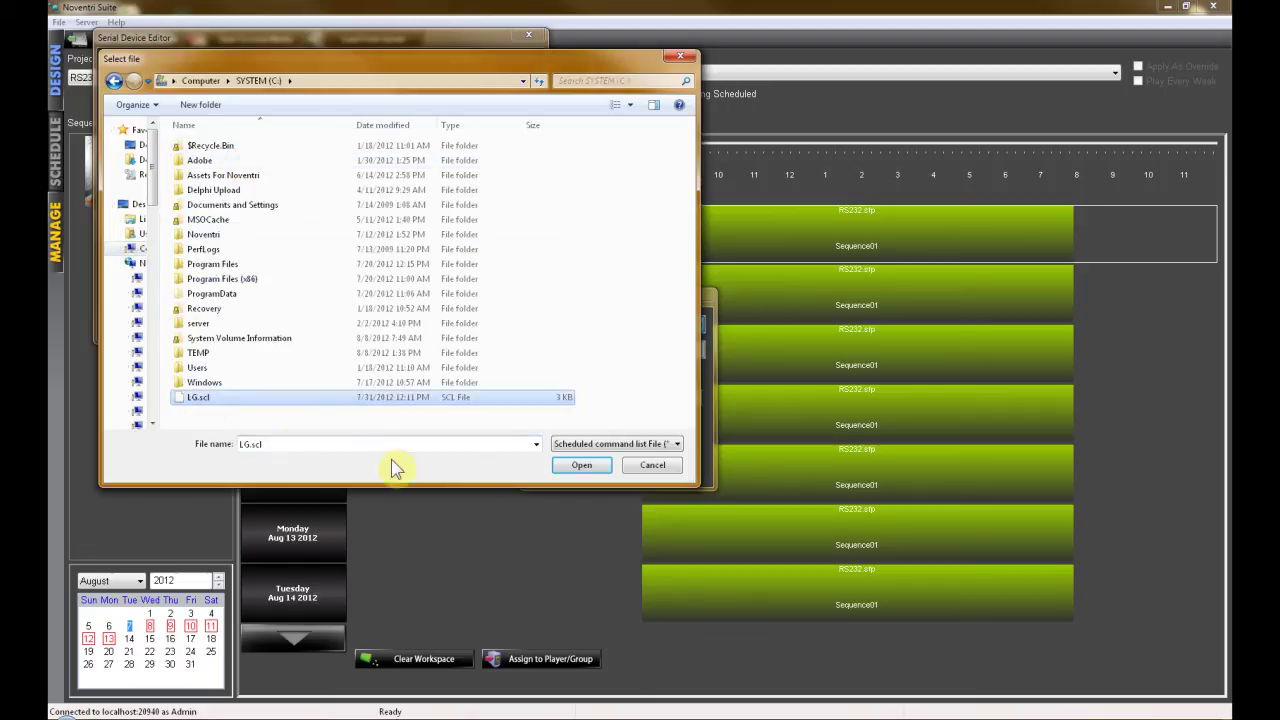
# Step: Open LG.scl and load the LG device's command list into the editor
pyautogui.click(598, 465)
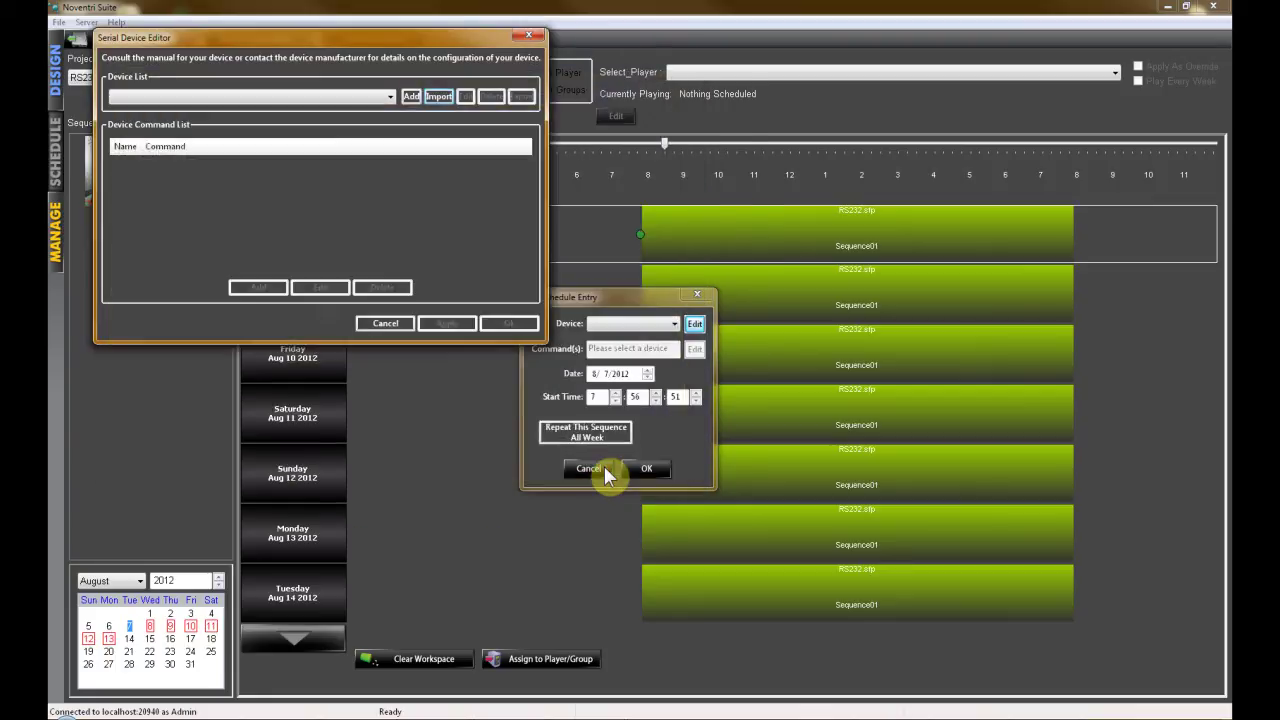
pyautogui.click(390, 98)
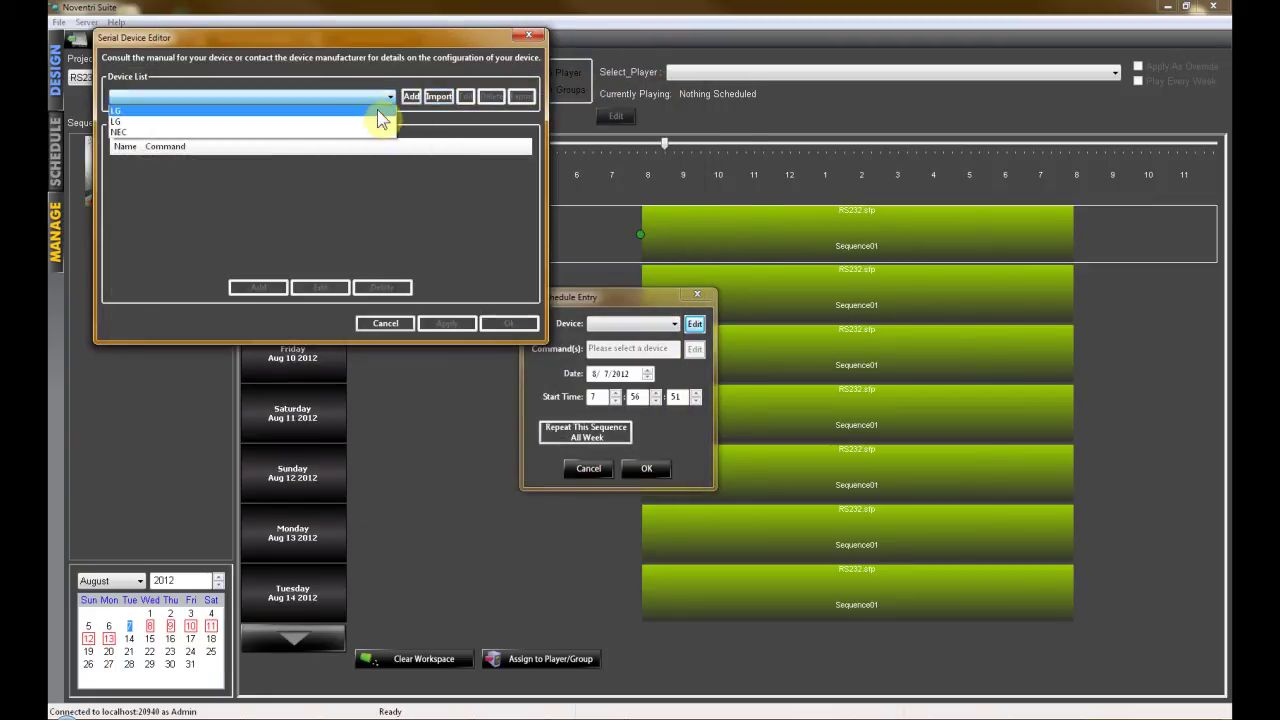
pyautogui.click(373, 121)
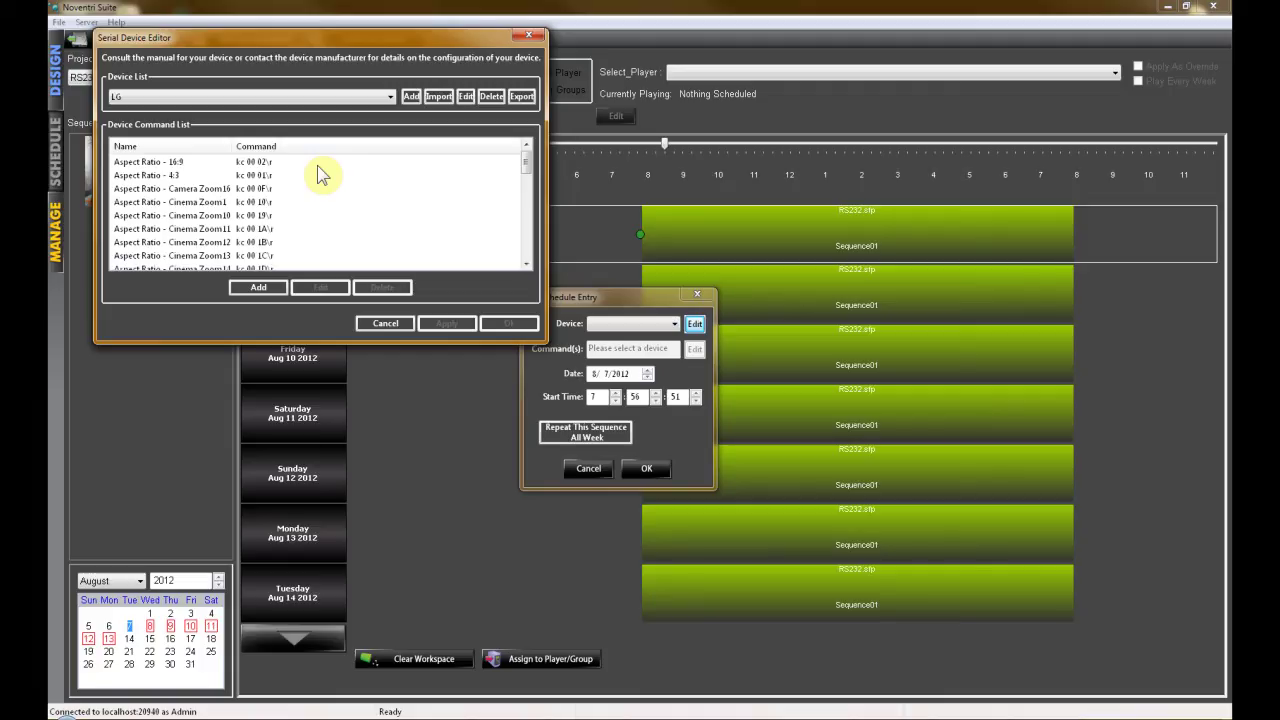
pyautogui.moveTo(527, 158)
pyautogui.mouseDown()
pyautogui.moveTo(527, 227)
pyautogui.moveTo(527, 160)
pyautogui.mouseUp()
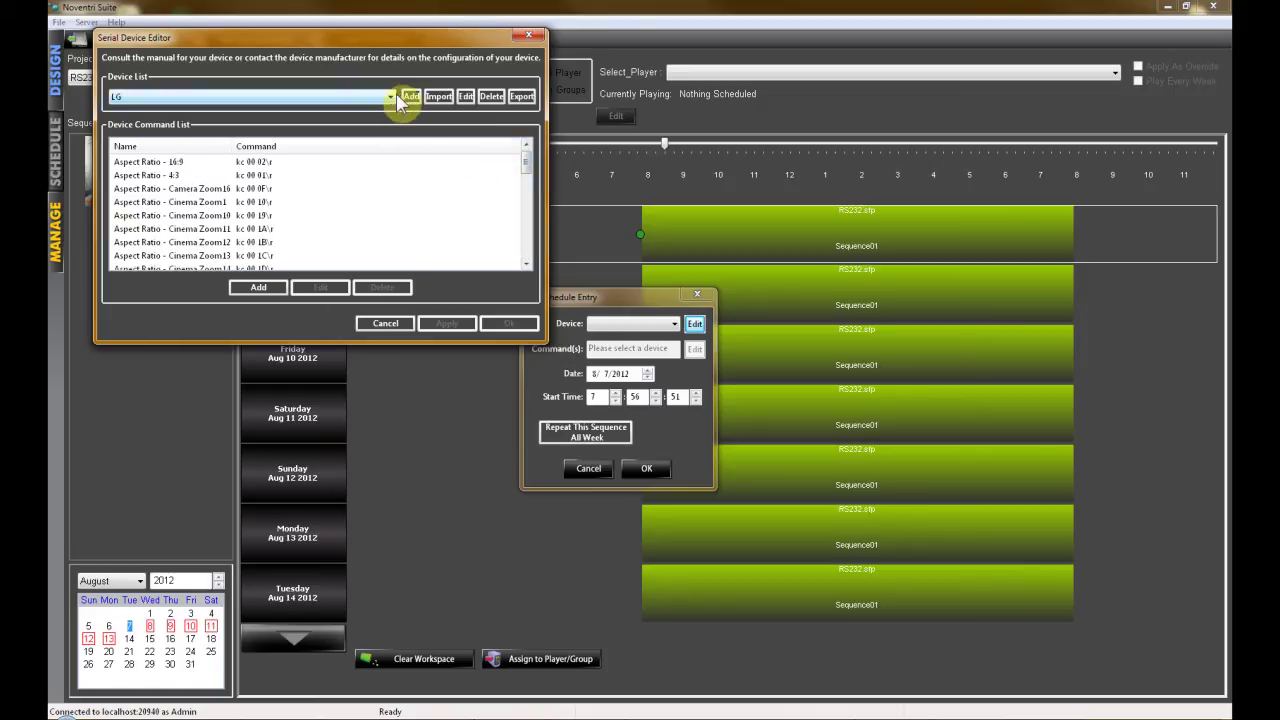
# Step: Save LG's serial properties (9600 baud, 2500 ms delay), overwriting the existing LG device
pyautogui.click(472, 100)
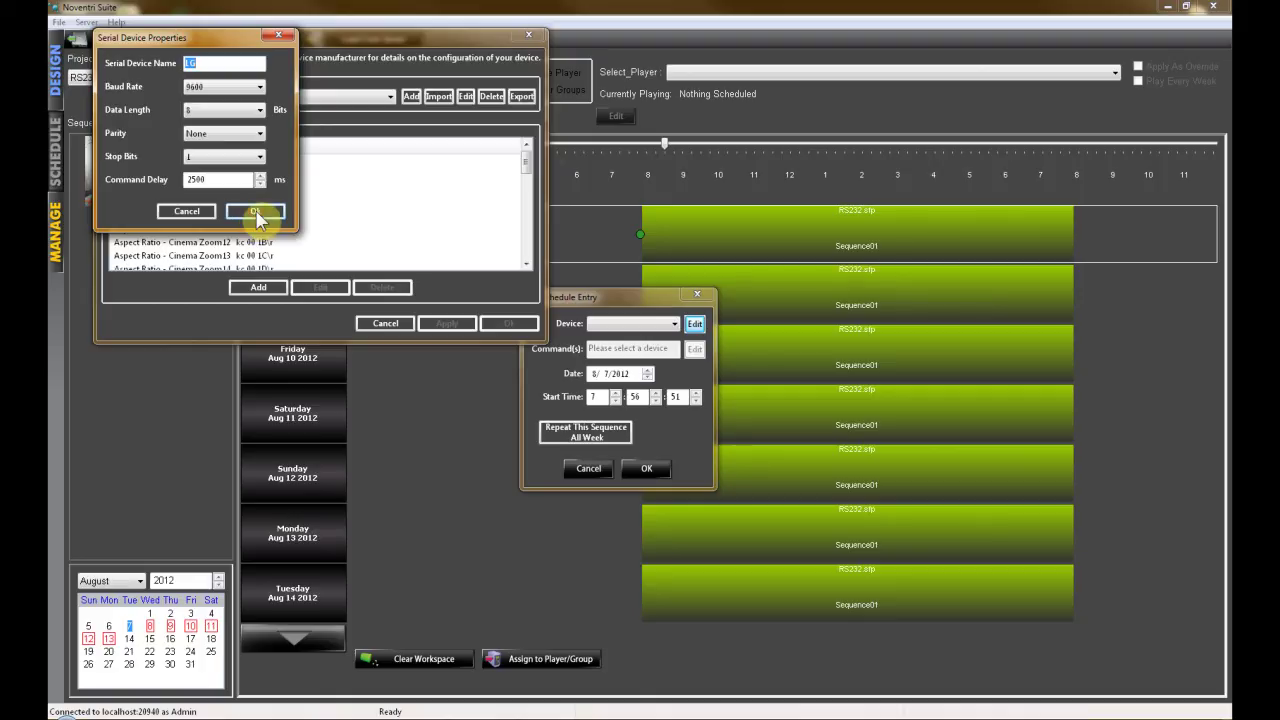
pyautogui.click(256, 213)
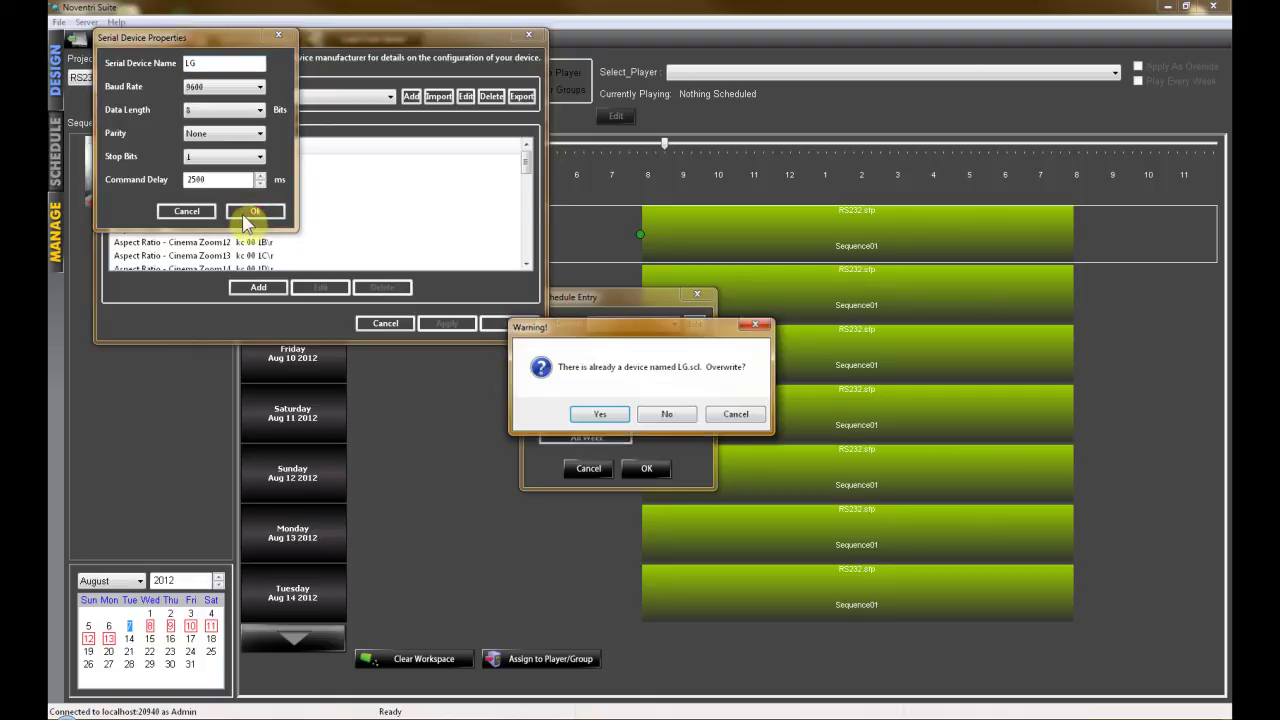
pyautogui.click(605, 414)
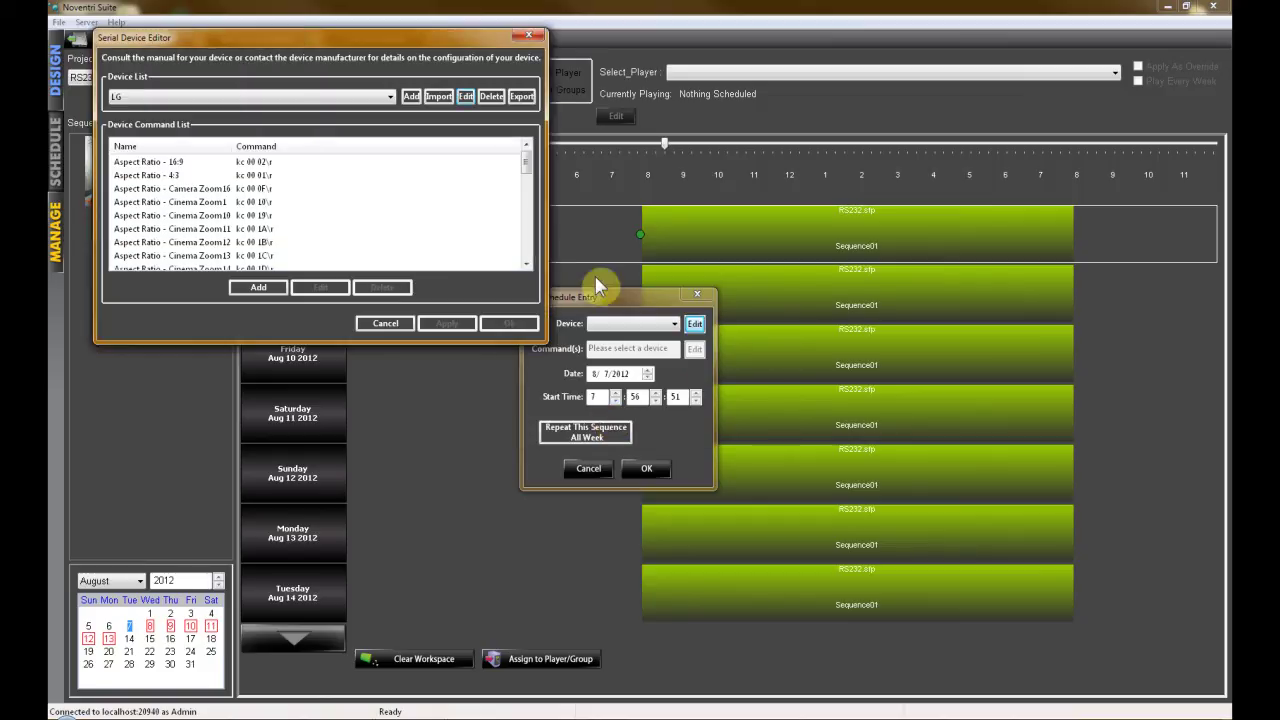
# Step: Close the device editor, choose LG as the entry's device, and list its commands
pyautogui.click(532, 40)
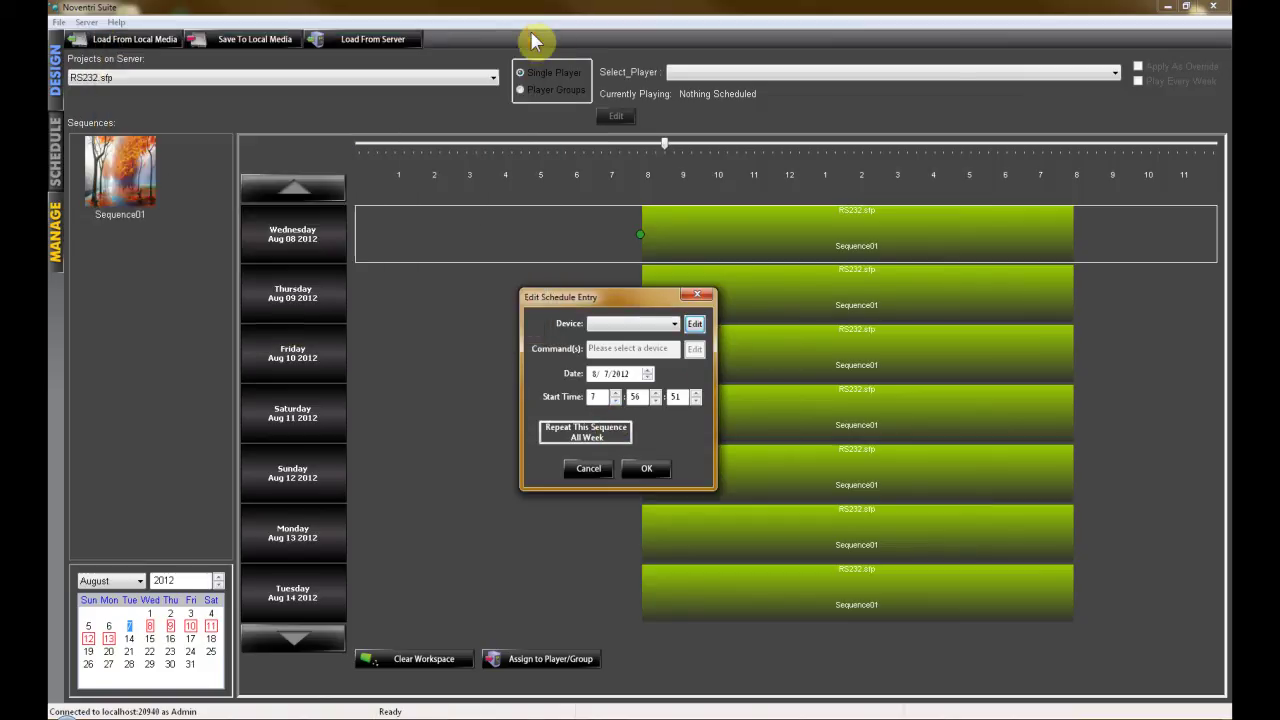
pyautogui.click(674, 323)
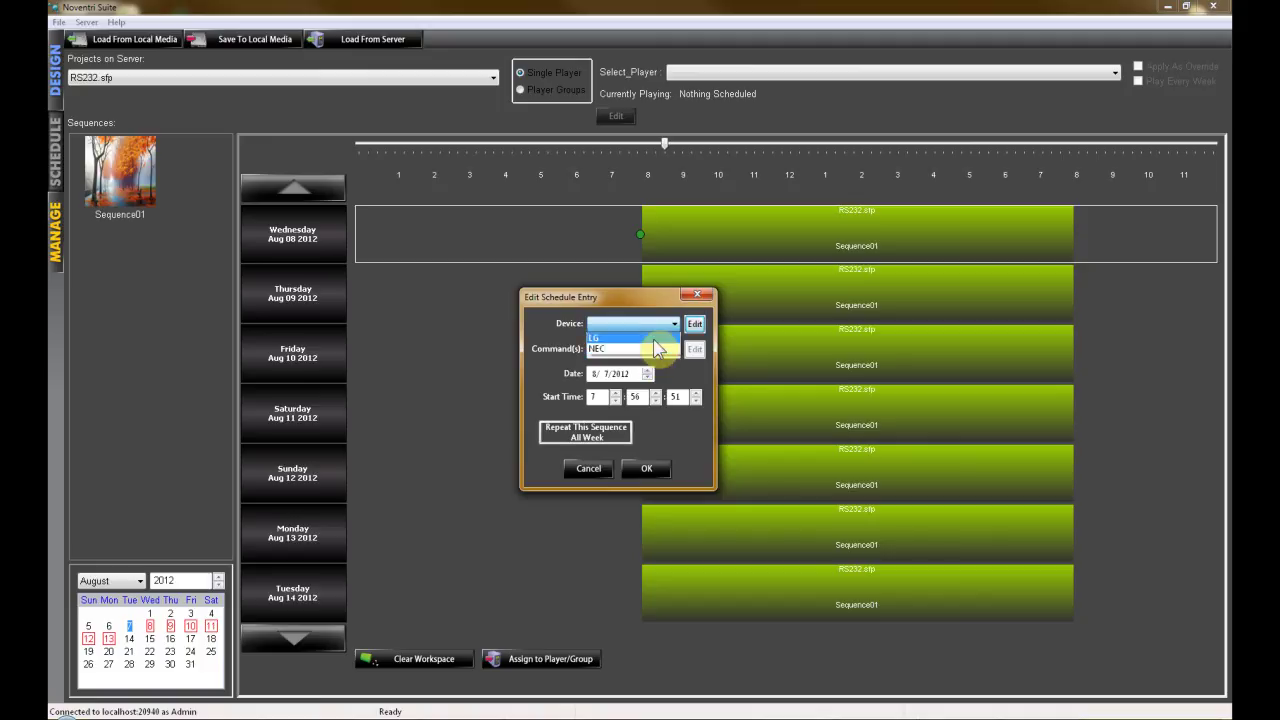
pyautogui.click(653, 339)
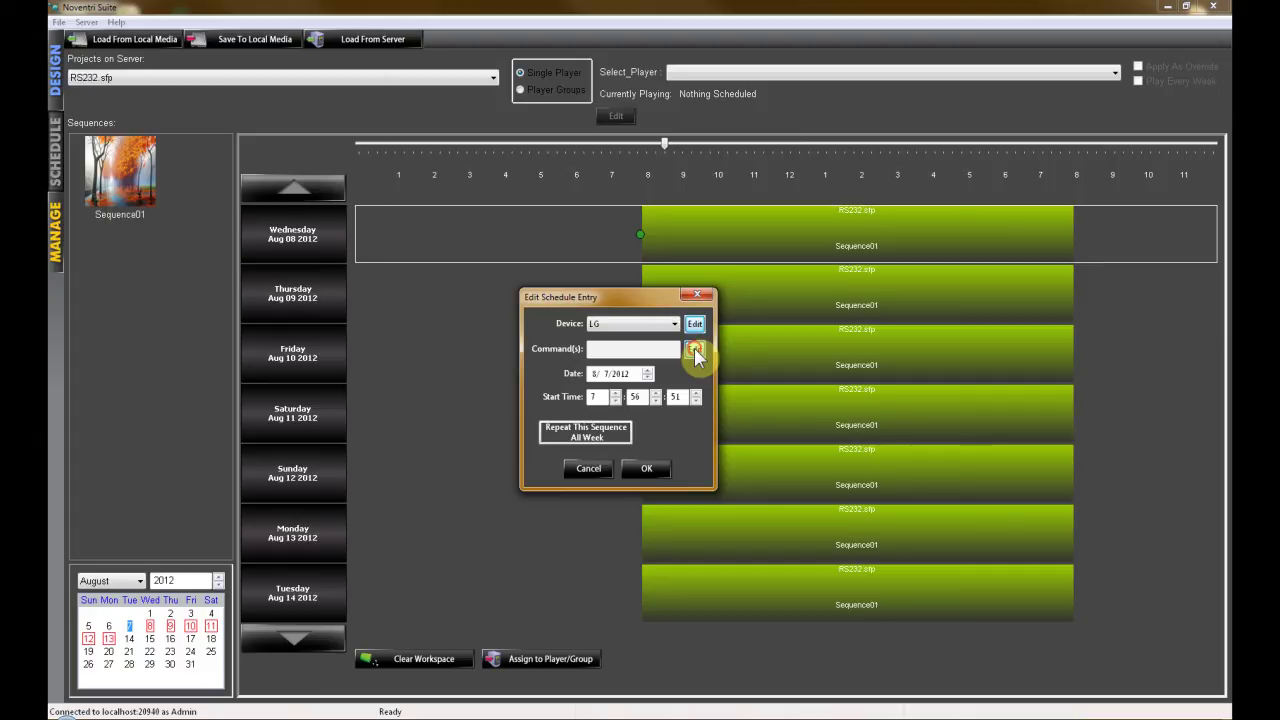
pyautogui.click(694, 349)
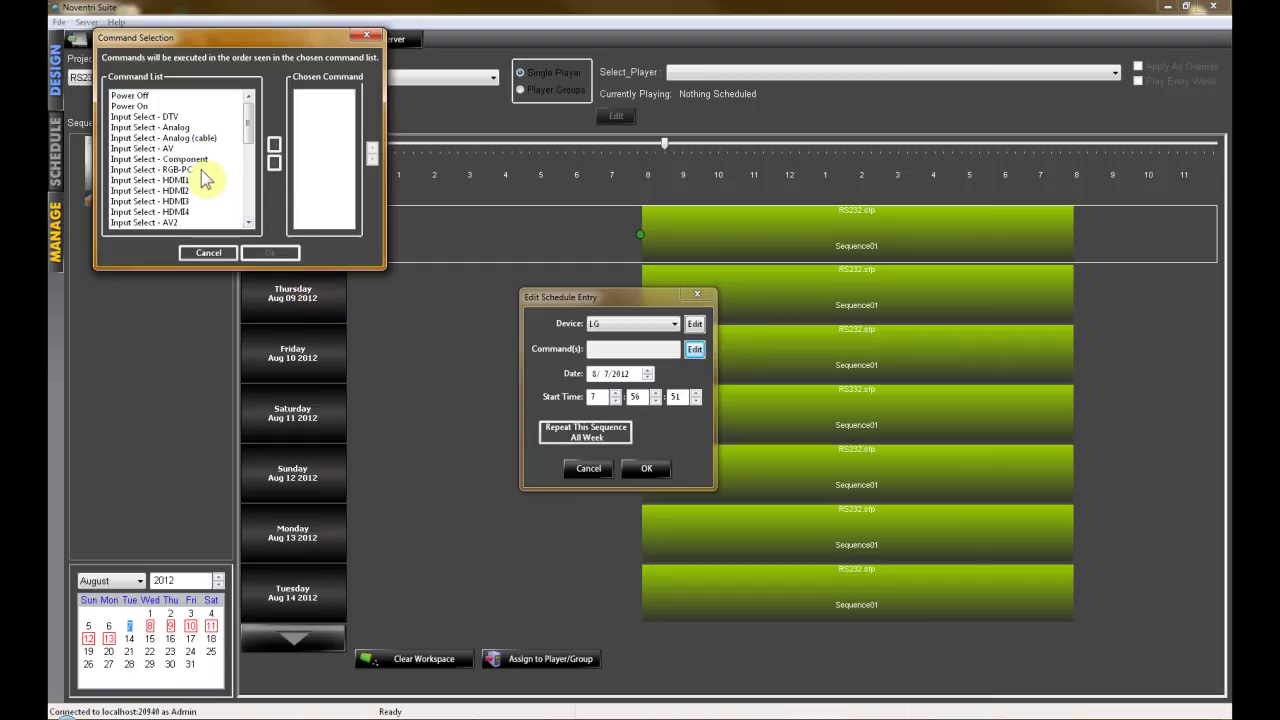
# Step: Add Power On and Input Select - AV to the chosen commands, with Power On first
pyautogui.click(145, 108)
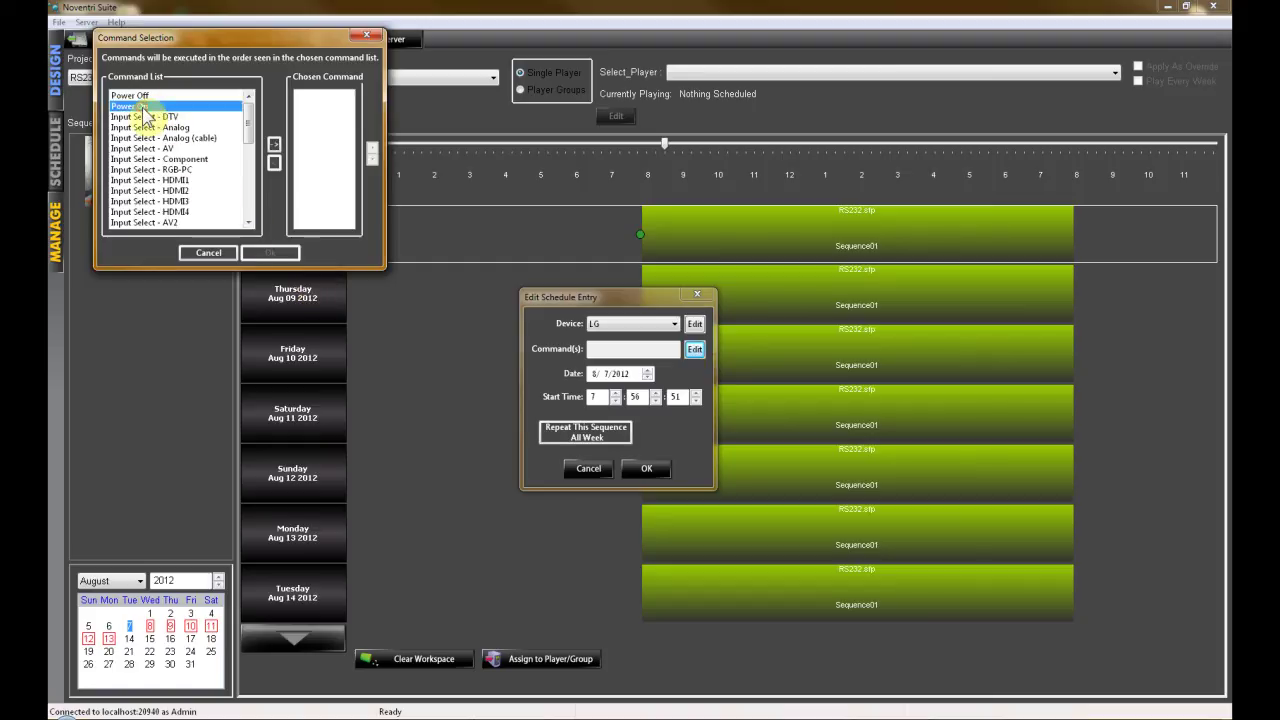
pyautogui.click(275, 155)
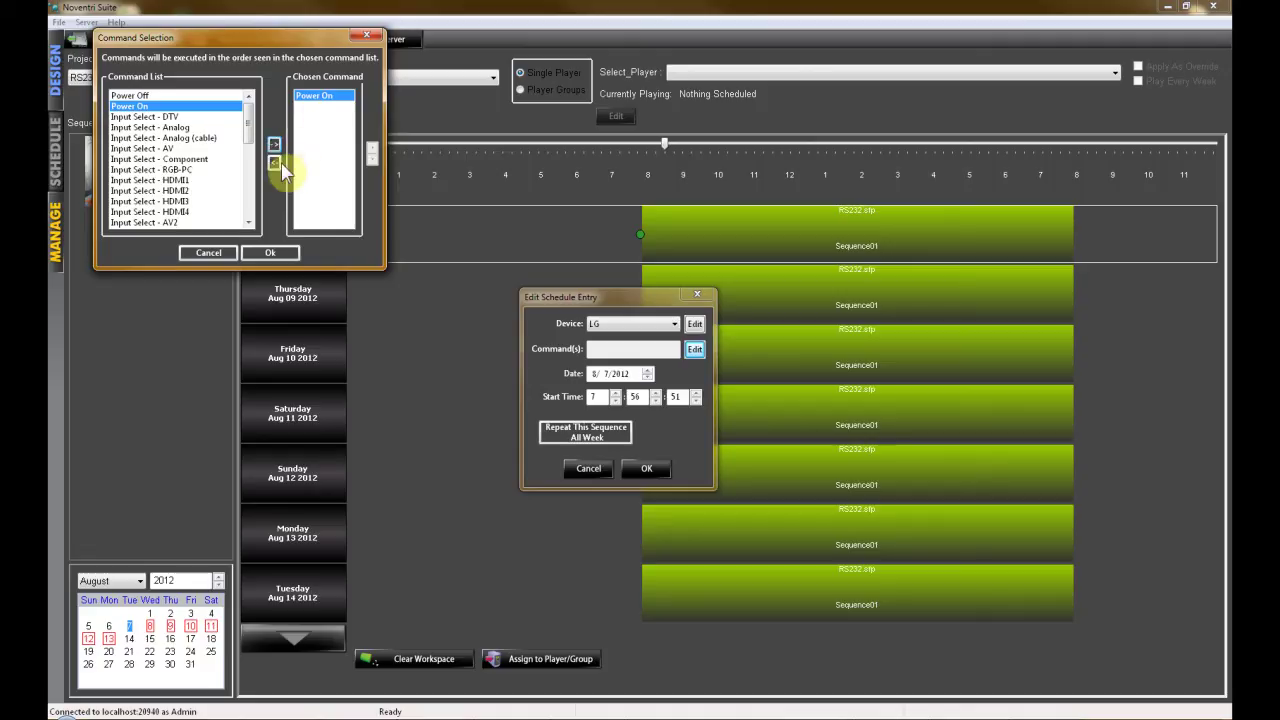
pyautogui.click(274, 162)
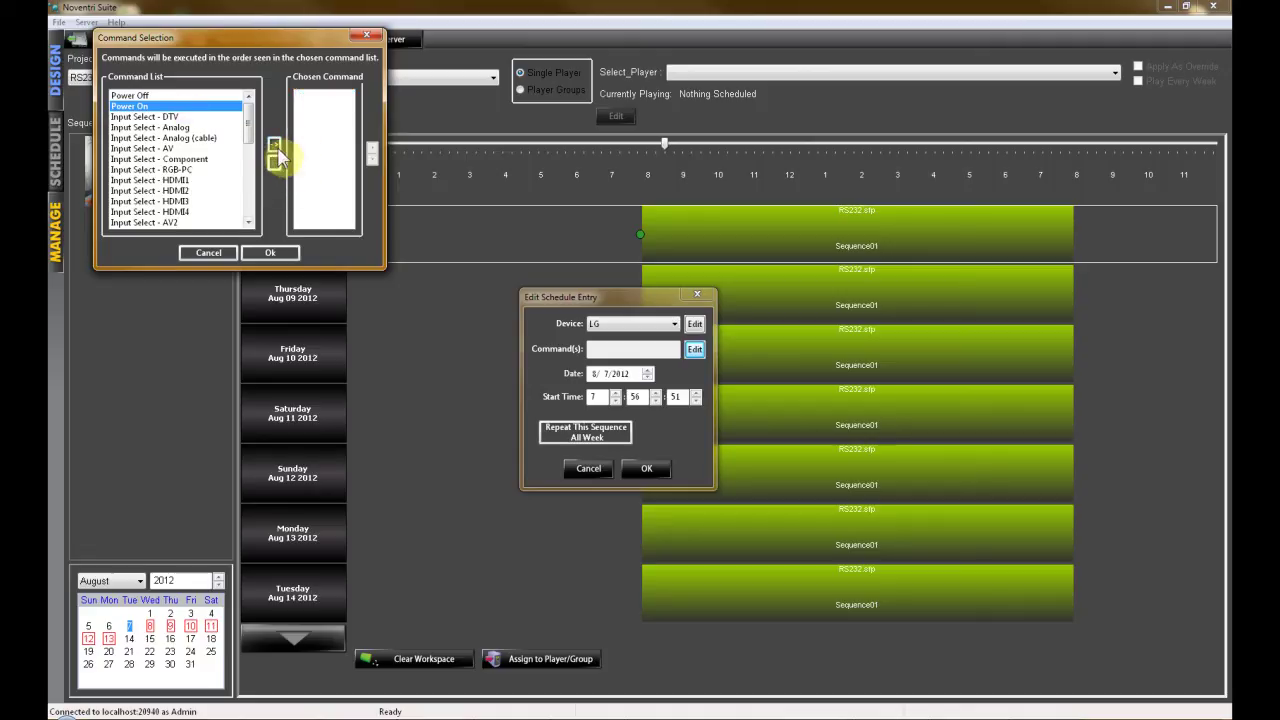
pyautogui.click(274, 146)
pyautogui.click(220, 148)
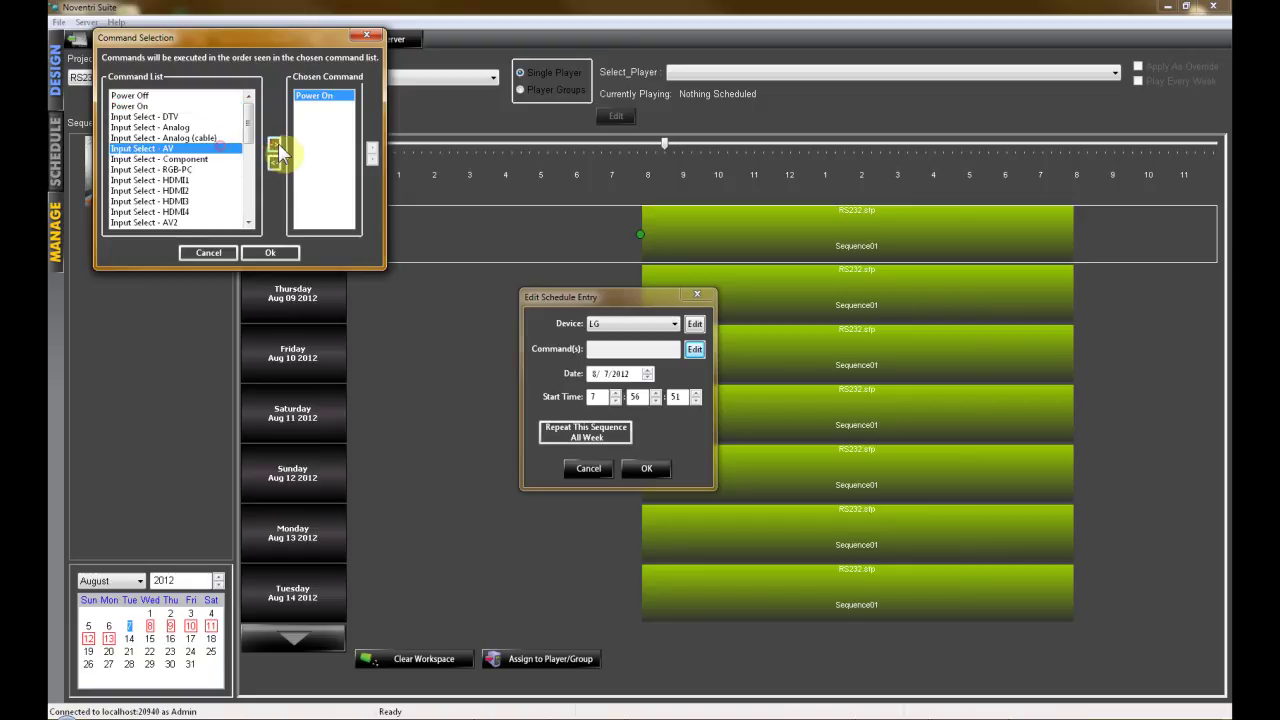
pyautogui.click(275, 146)
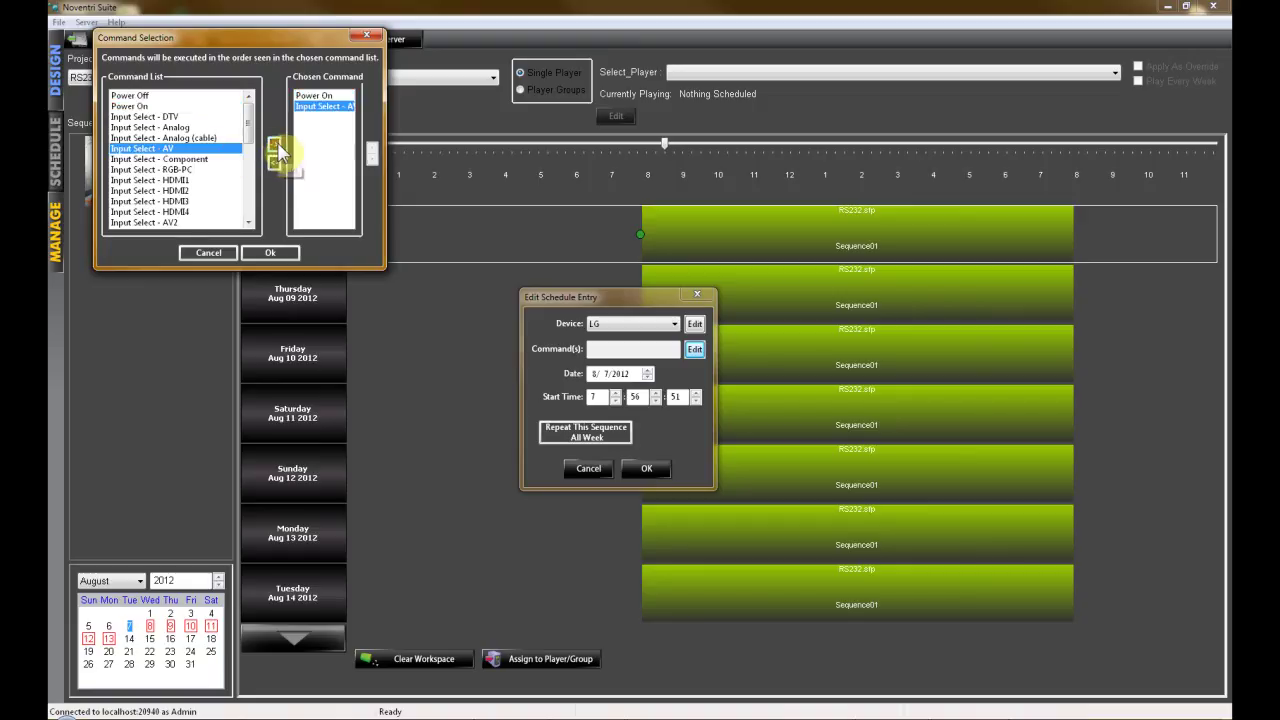
pyautogui.click(372, 149)
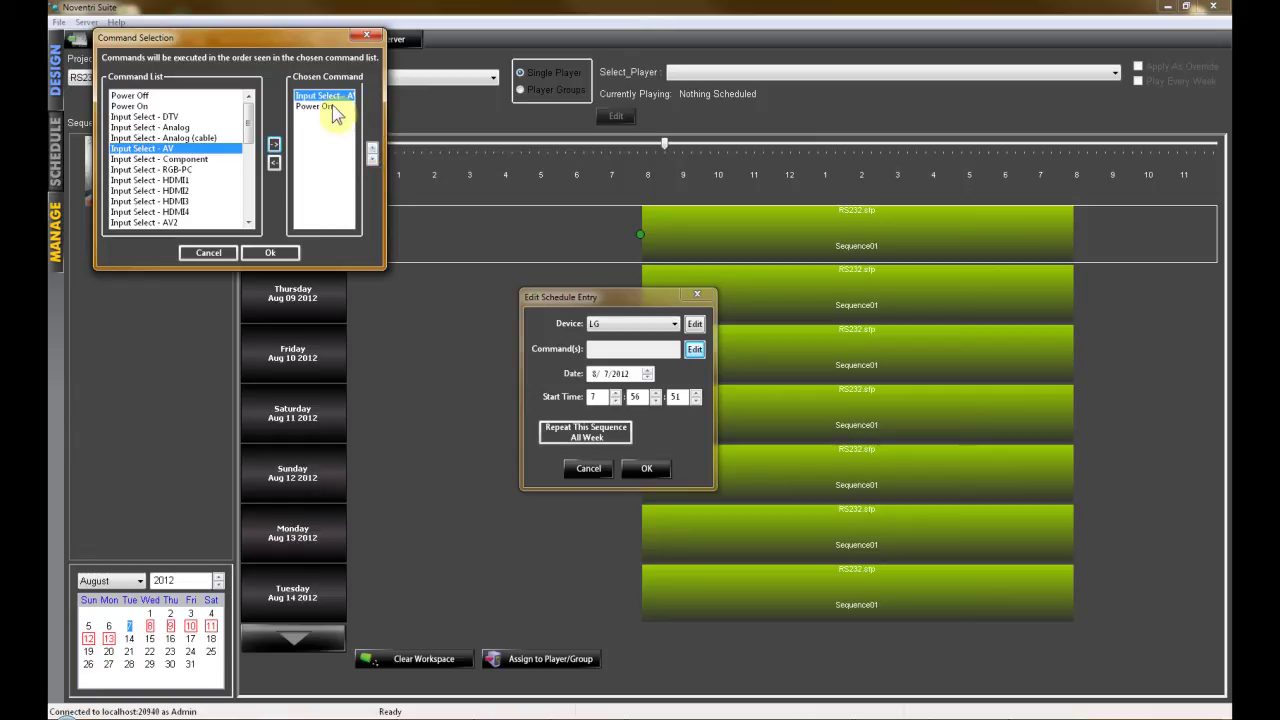
pyautogui.click(332, 106)
pyautogui.click(372, 148)
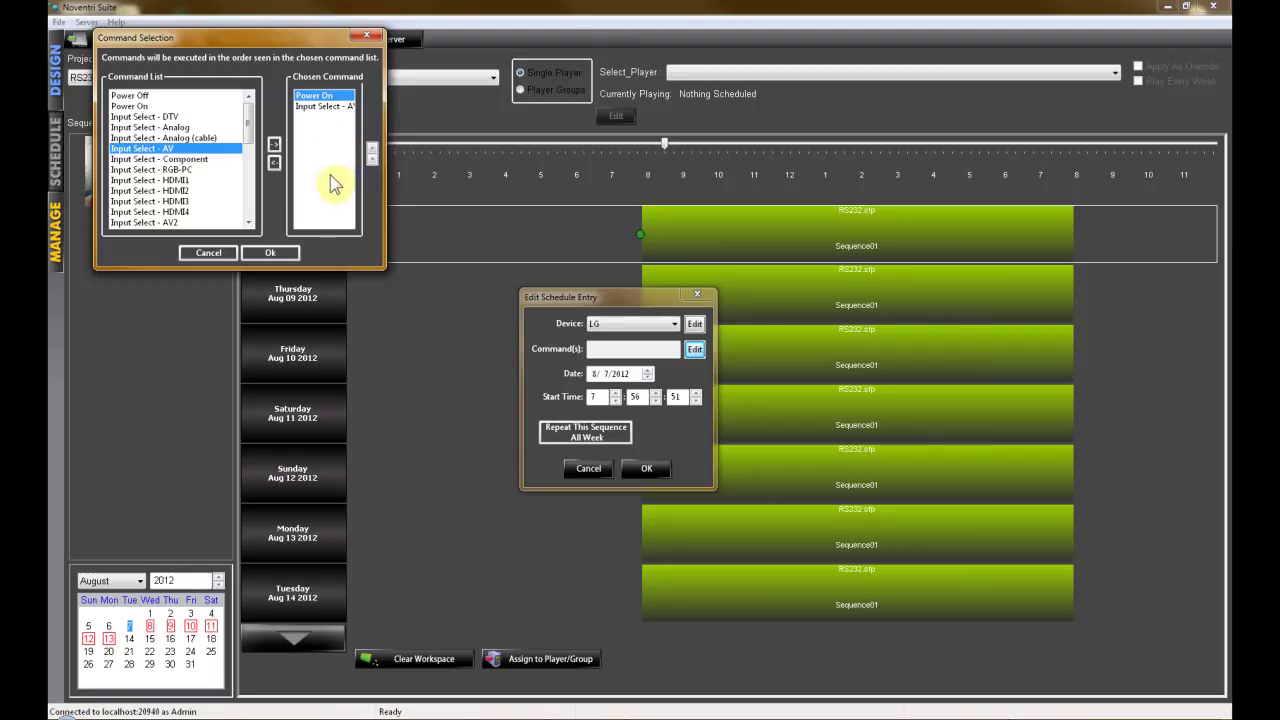
# Step: Confirm the two commands and set the entry's start time to 8:00:00
pyautogui.click(288, 252)
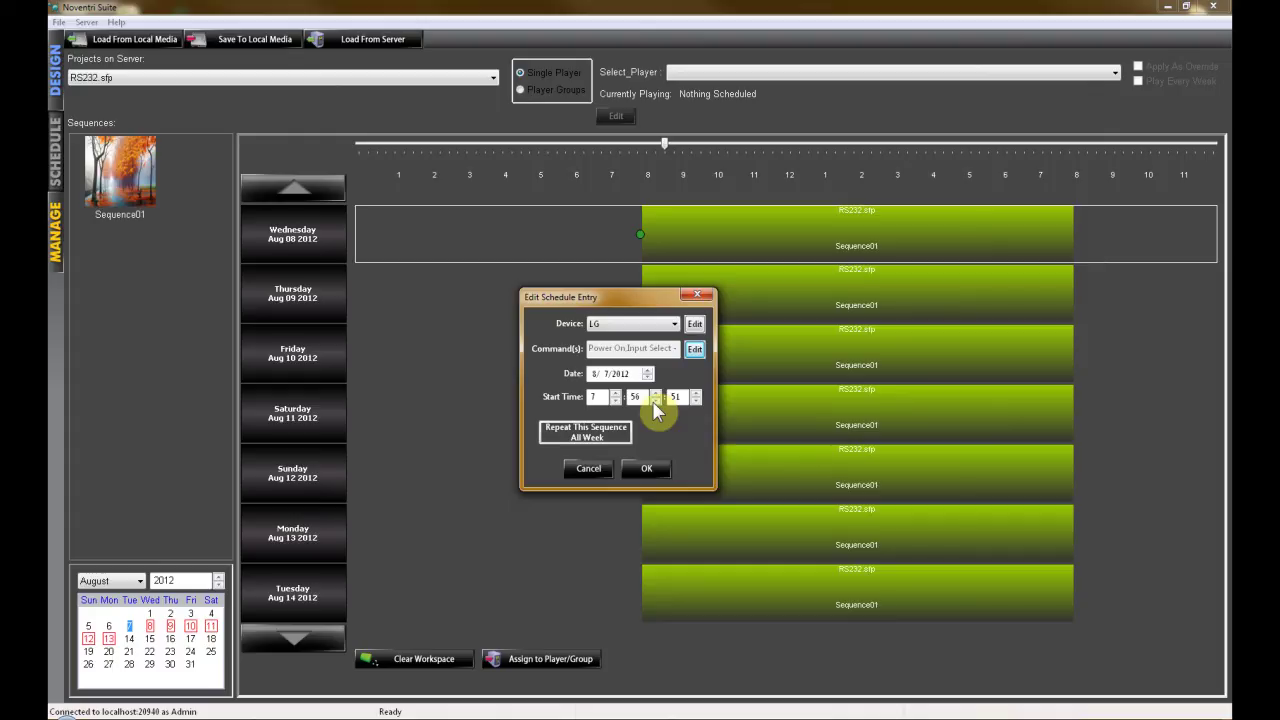
pyautogui.click(655, 401)
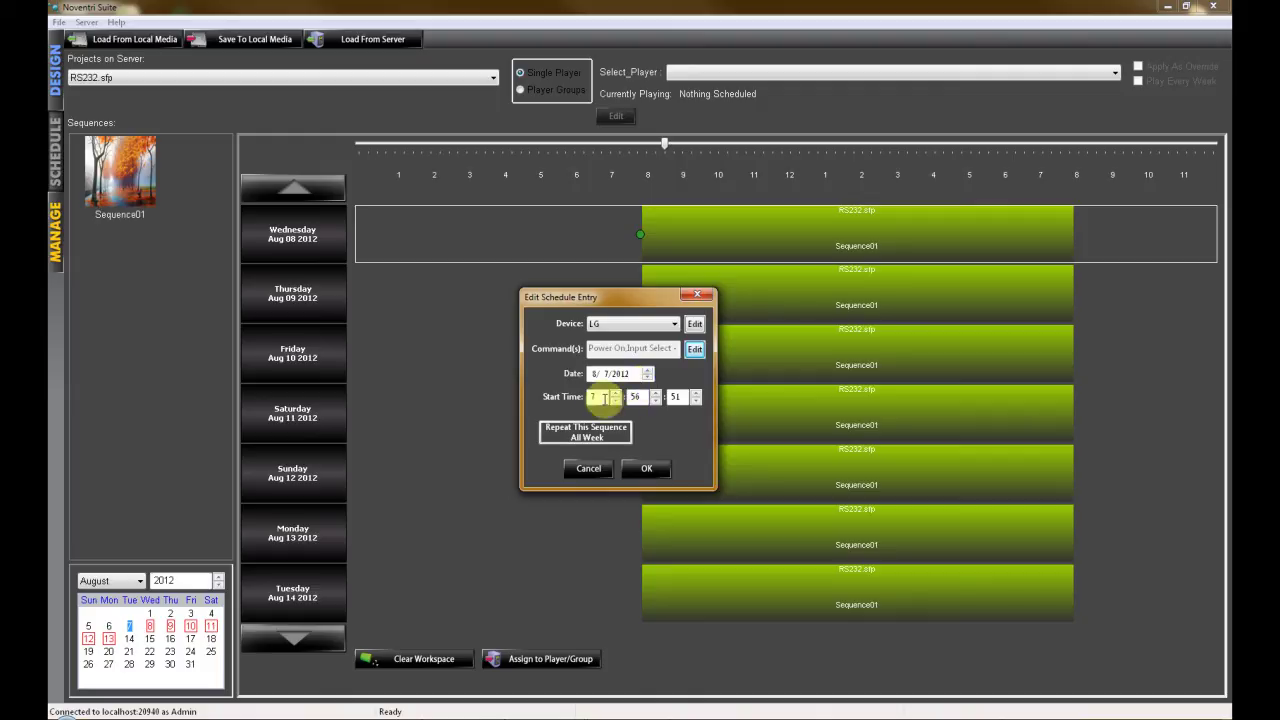
pyautogui.click(675, 397)
pyautogui.click(594, 397)
pyautogui.click(637, 397)
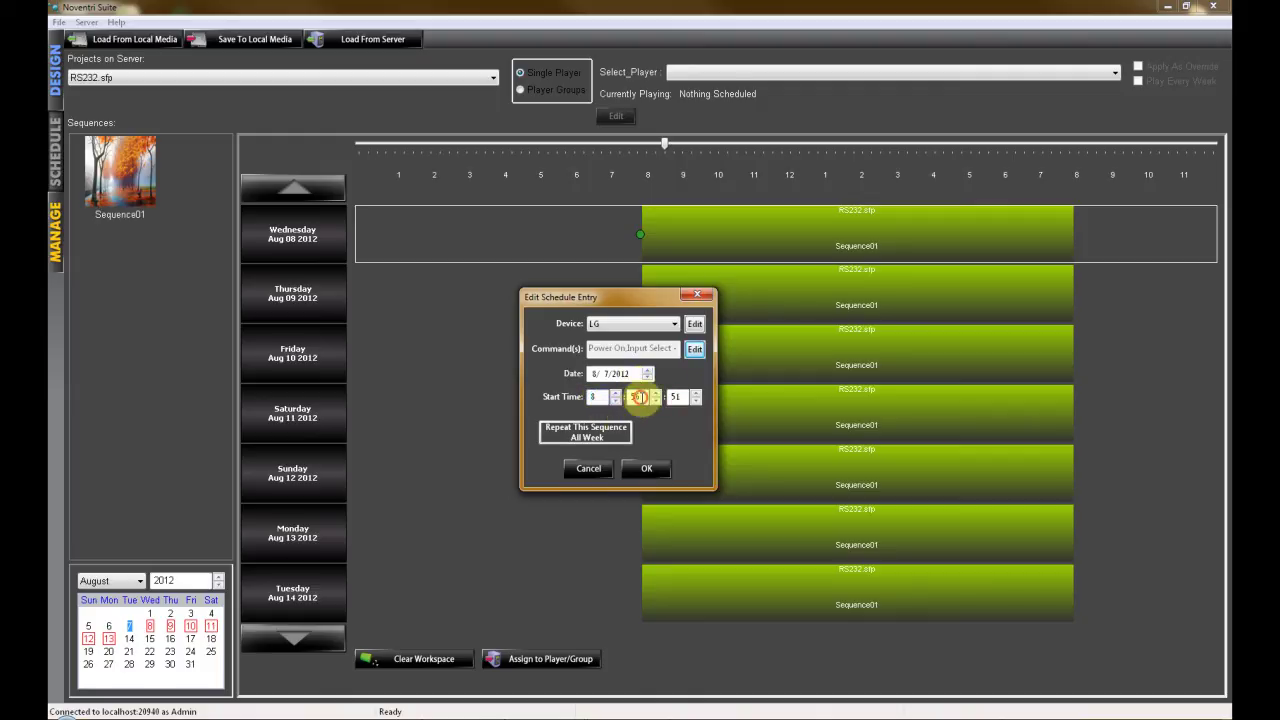
pyautogui.write('00')
pyautogui.click(676, 397)
pyautogui.write('00')
# Step: Repeat the entry all week and save it to every day's timeline
pyautogui.click(608, 440)
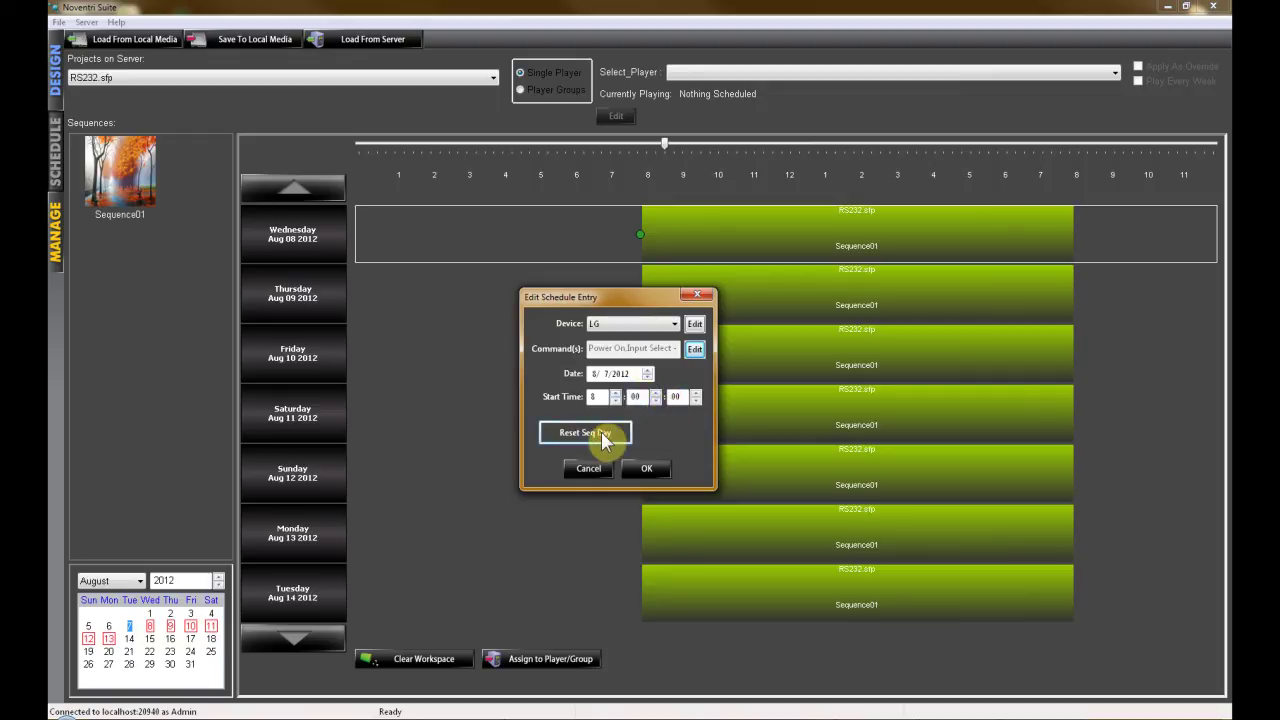
pyautogui.click(641, 472)
pyautogui.click(663, 470)
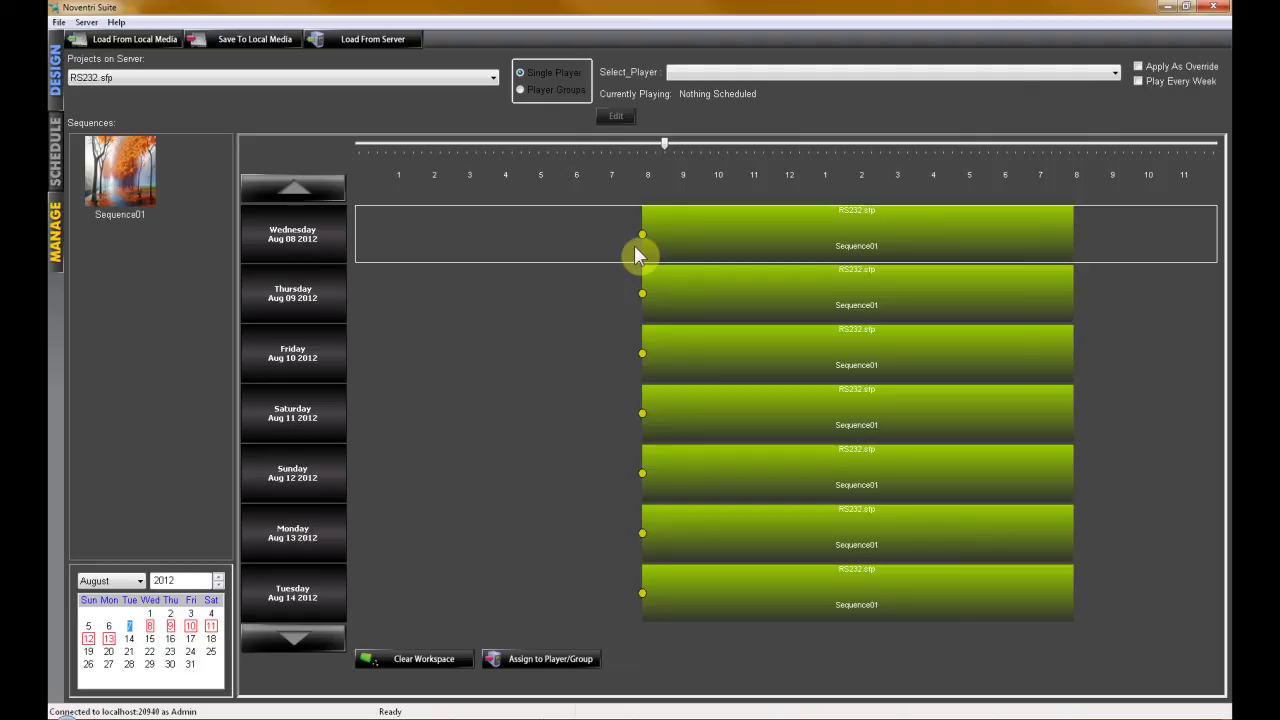
# Step: Assign the schedule to the Graphics Testing player, reusing the server's RS232 schedule name
pyautogui.click(718, 74)
pyautogui.click(718, 88)
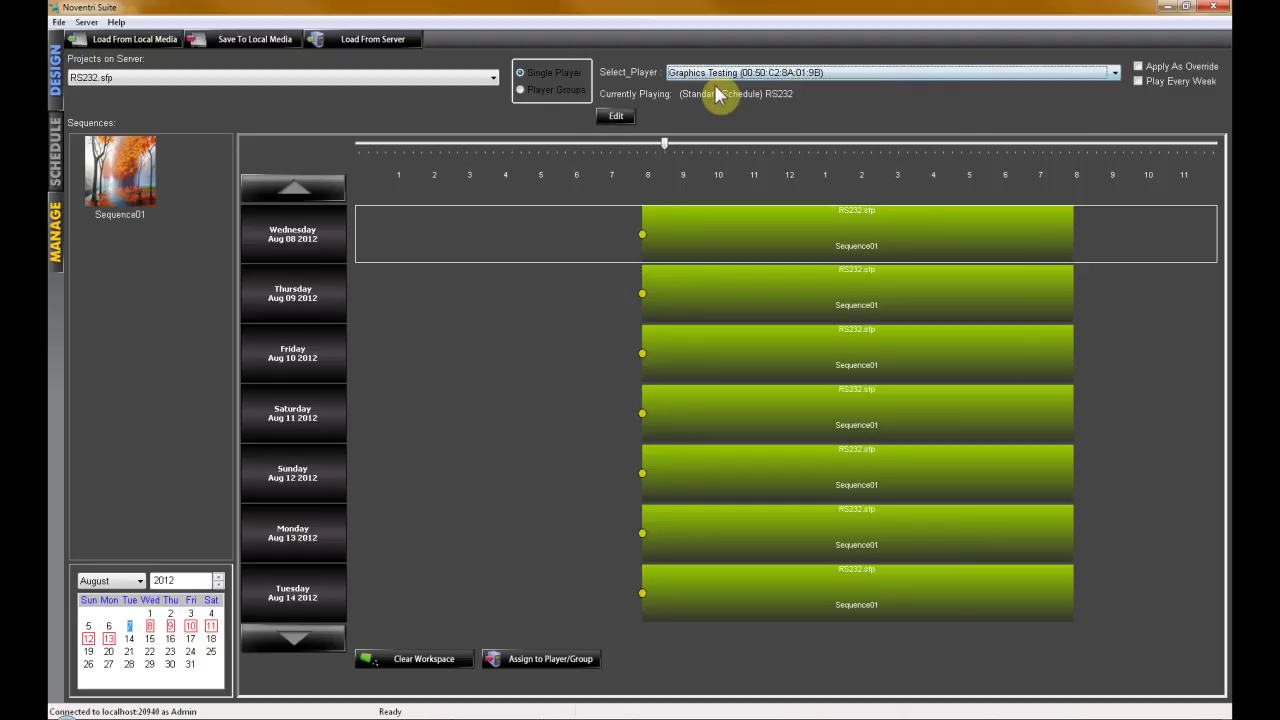
pyautogui.click(551, 665)
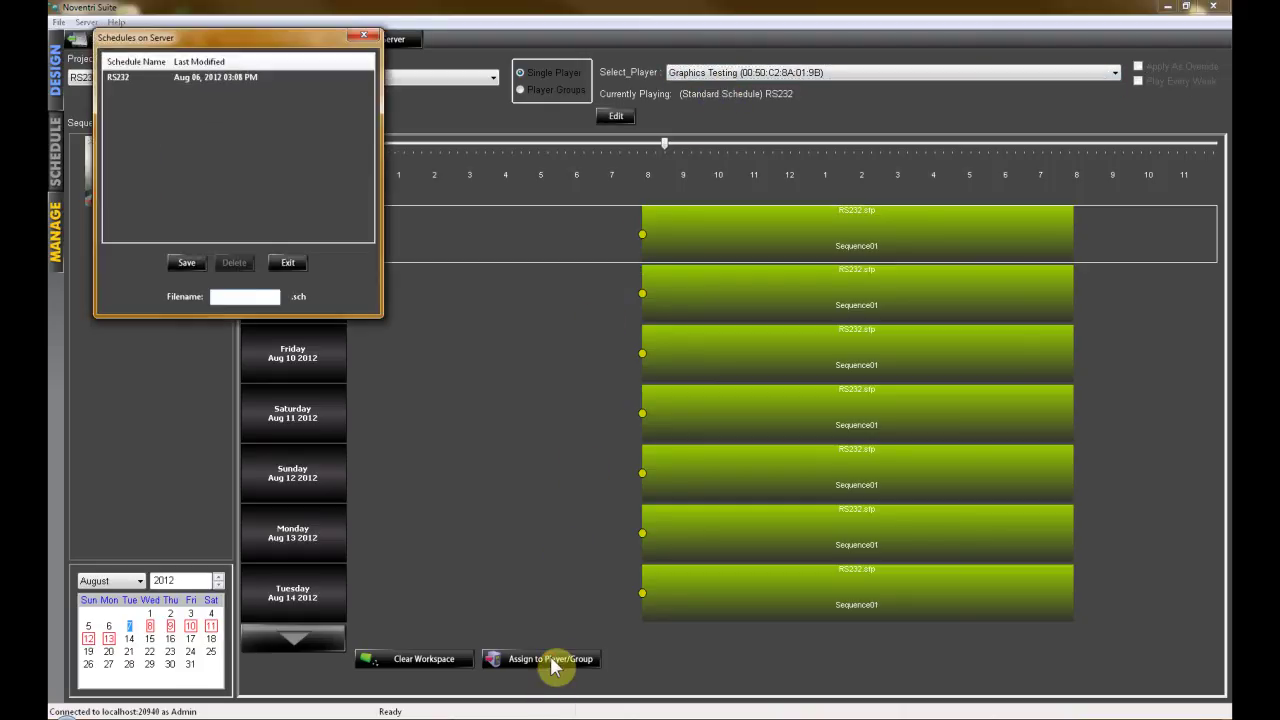
pyautogui.click(137, 78)
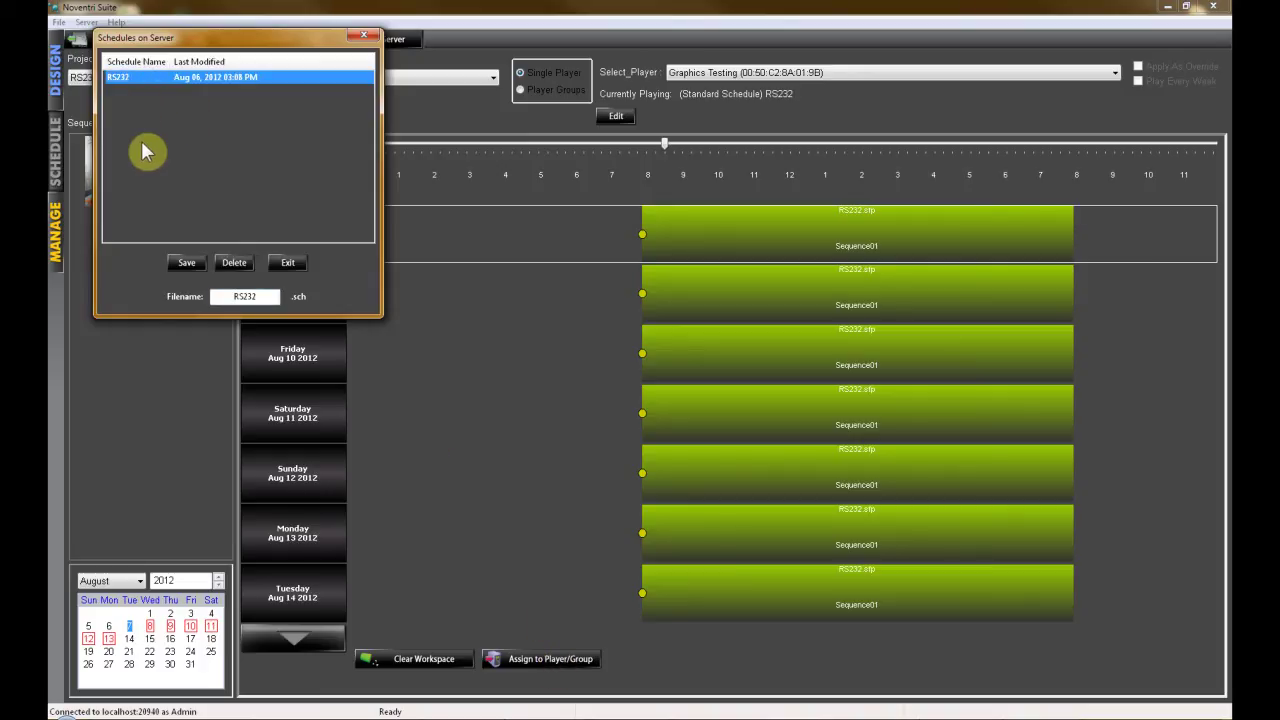